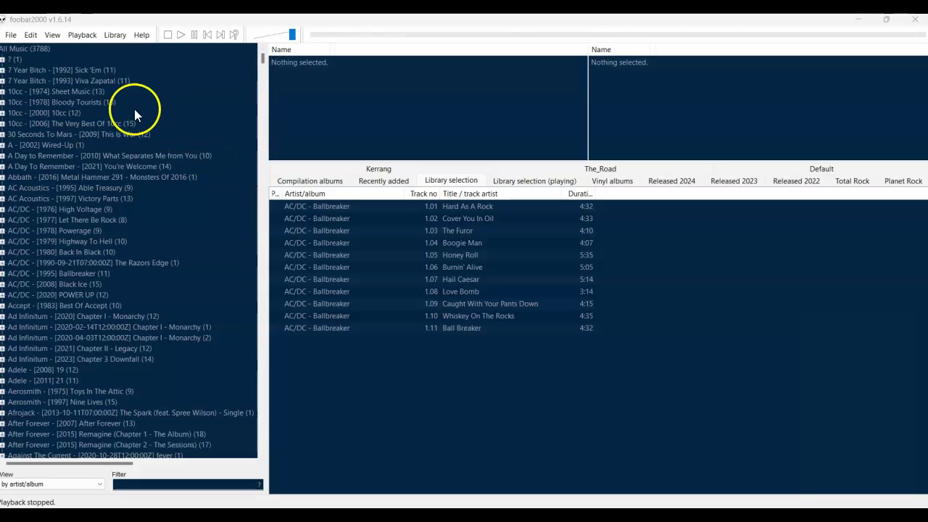
# Open the View menu from foobar2000's menu bar
pyautogui.click(56, 40)
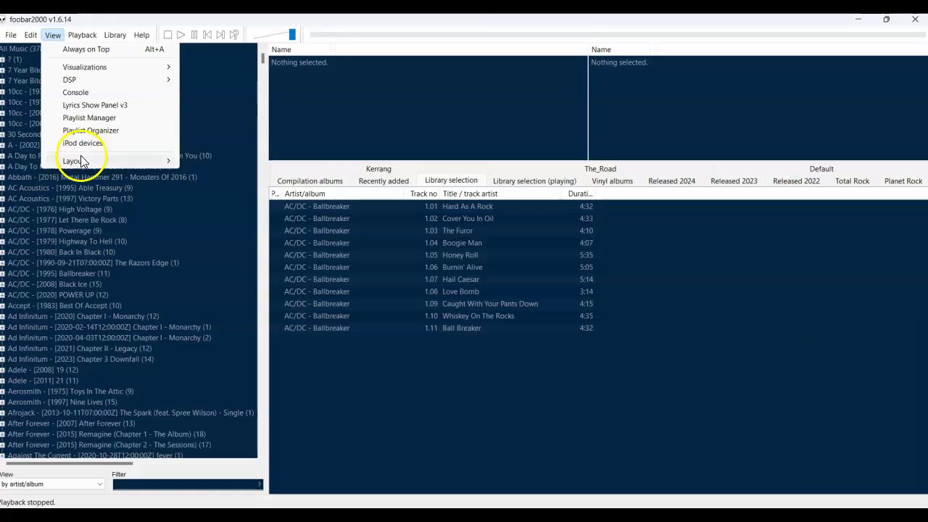
# Apply the Album List + Properties (tabbed) layout through Quick Appearance Setup
pyautogui.moveTo(83, 160)
pyautogui.click(190, 162)
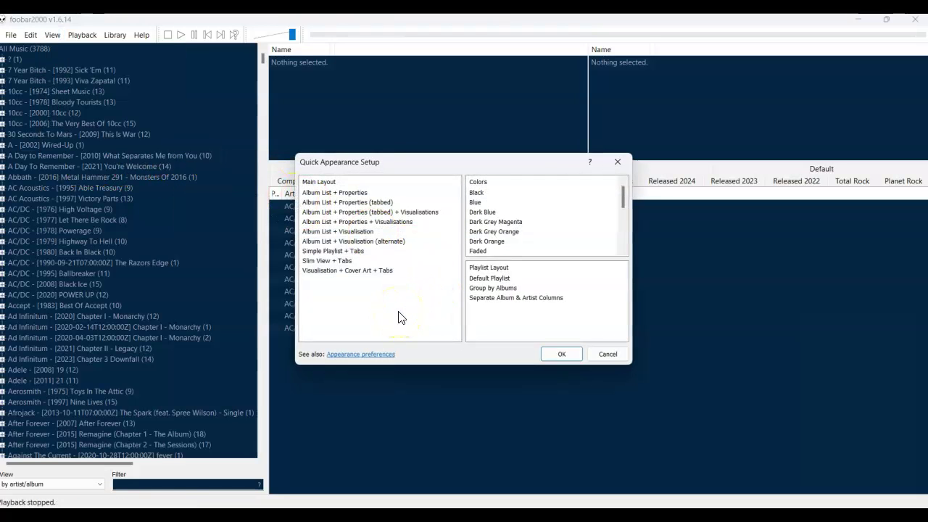
pyautogui.click(392, 202)
pyautogui.click(552, 344)
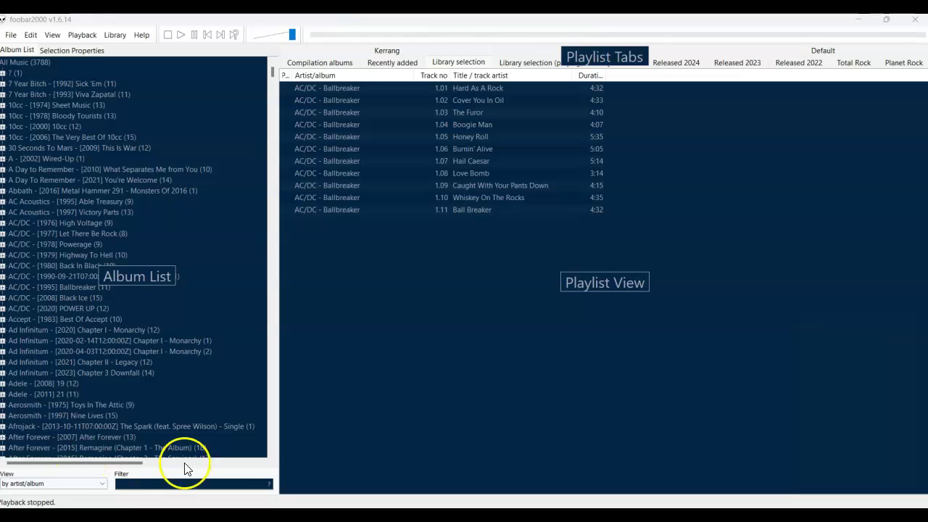
# Switch the colour scheme to Black, keeping the Album List + Properties (tabbed) layout
pyautogui.click(52, 35)
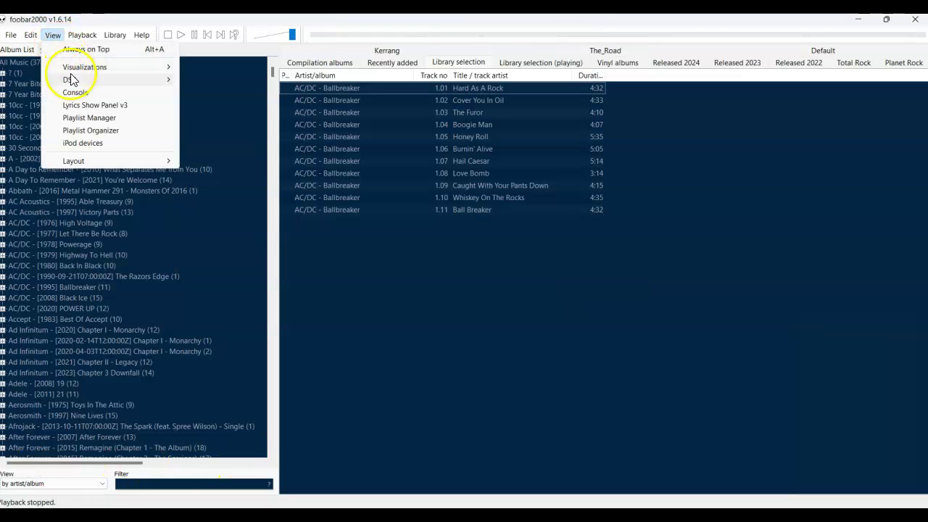
pyautogui.moveTo(85, 160)
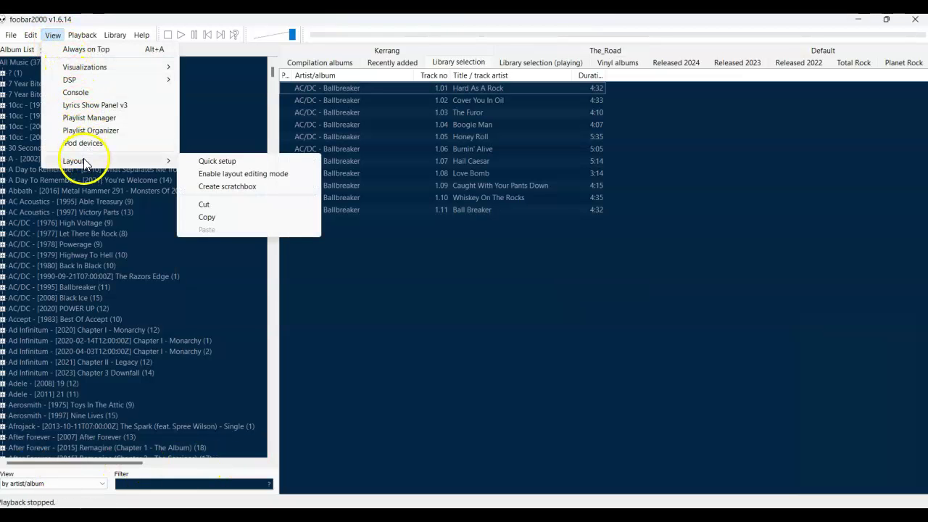
pyautogui.click(201, 164)
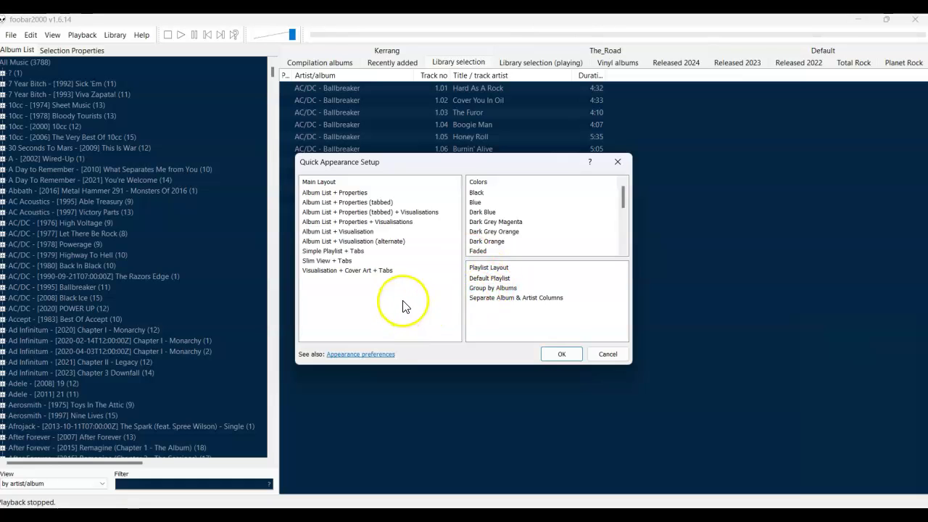
pyautogui.click(497, 198)
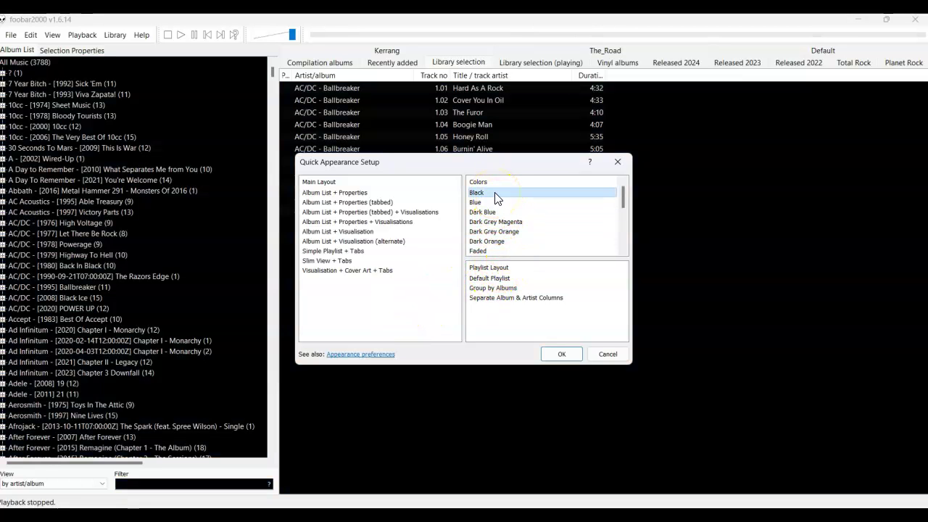
pyautogui.click(354, 232)
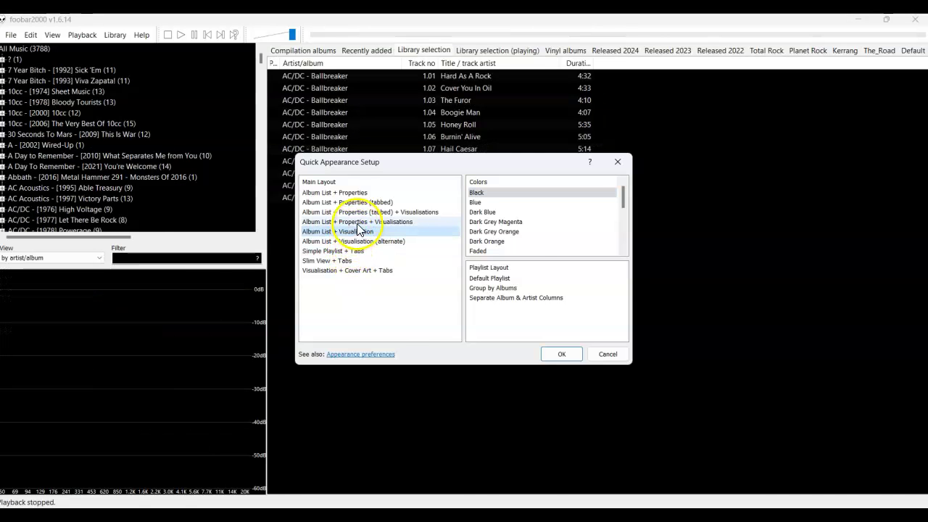
pyautogui.click(359, 221)
pyautogui.click(361, 212)
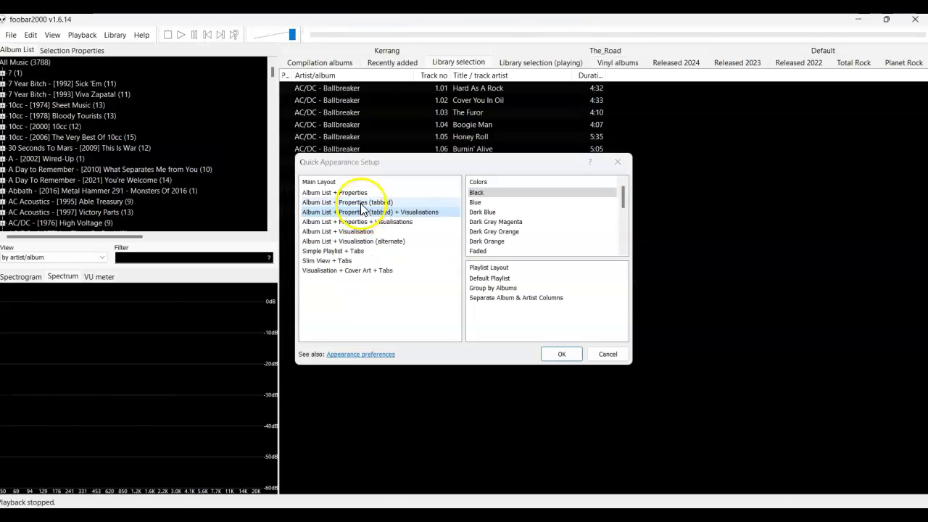
pyautogui.click(359, 202)
pyautogui.click(560, 354)
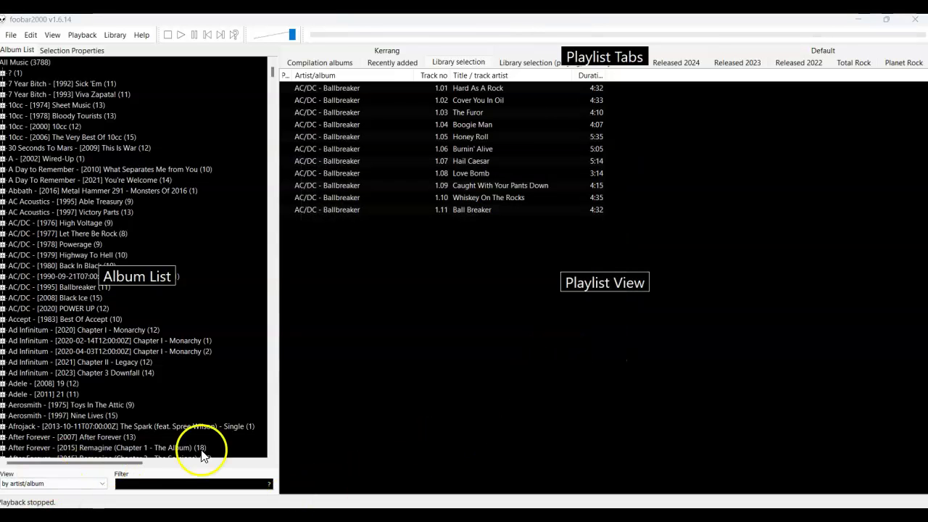
pyautogui.click(52, 35)
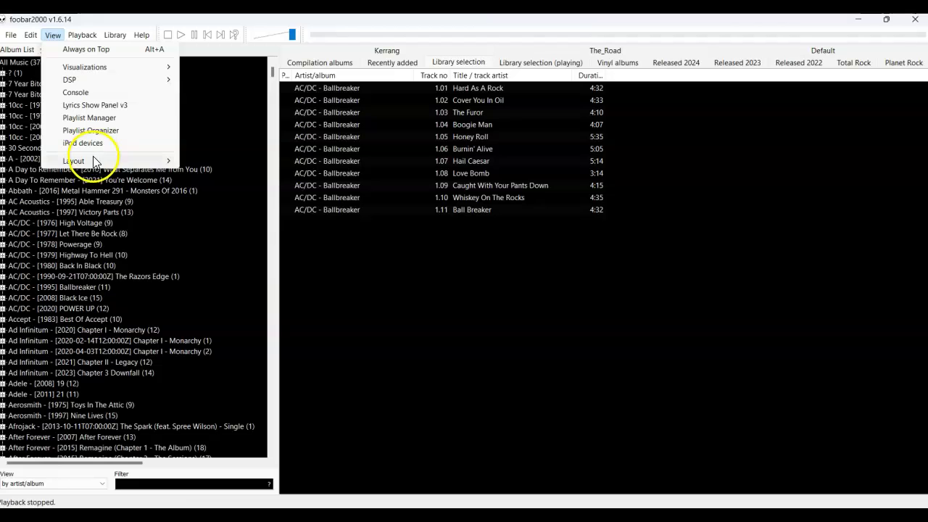
# Preview the playlist arrangements, then apply the Album List + Visualisation (alternate) layout
pyautogui.moveTo(115, 161)
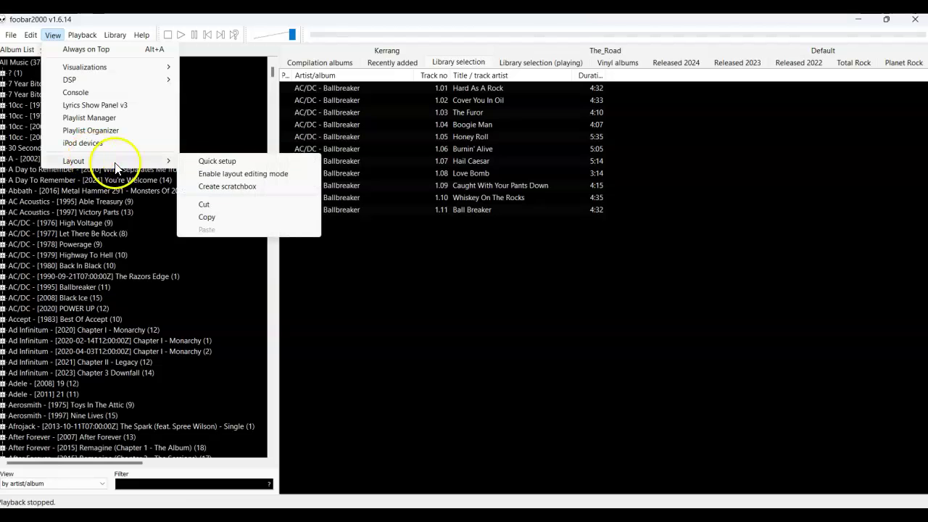
pyautogui.click(203, 161)
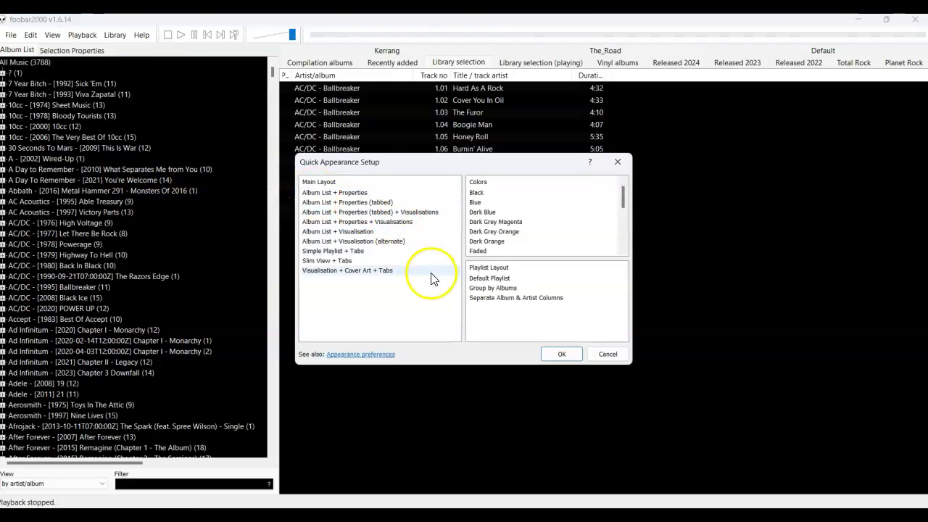
pyautogui.click(514, 277)
pyautogui.click(514, 288)
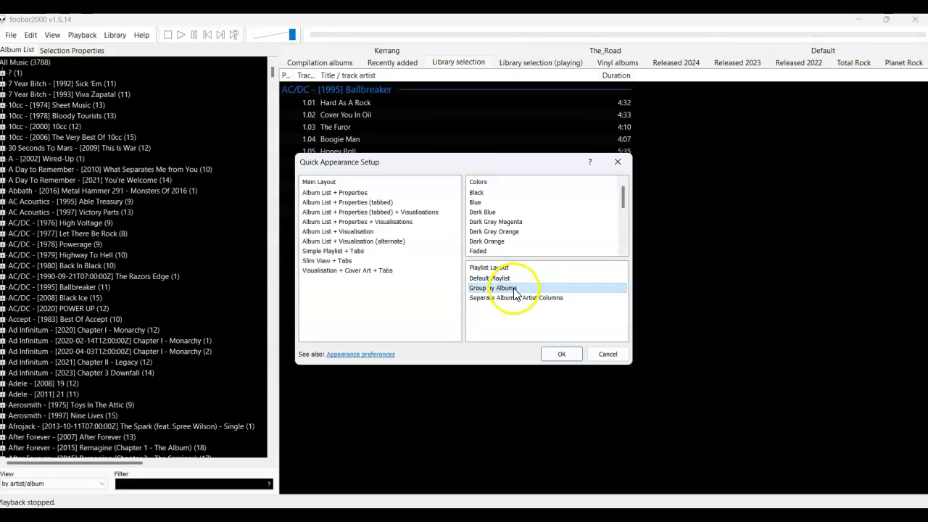
pyautogui.click(508, 298)
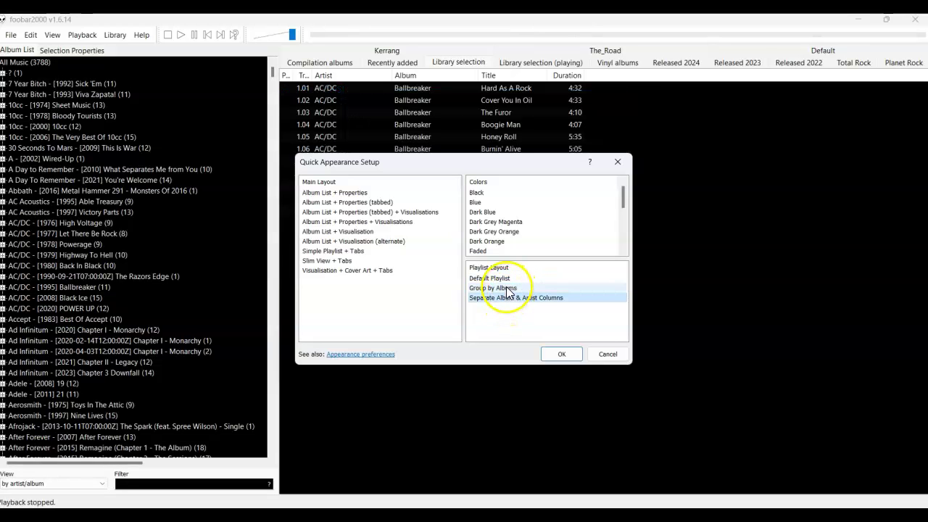
pyautogui.click(352, 241)
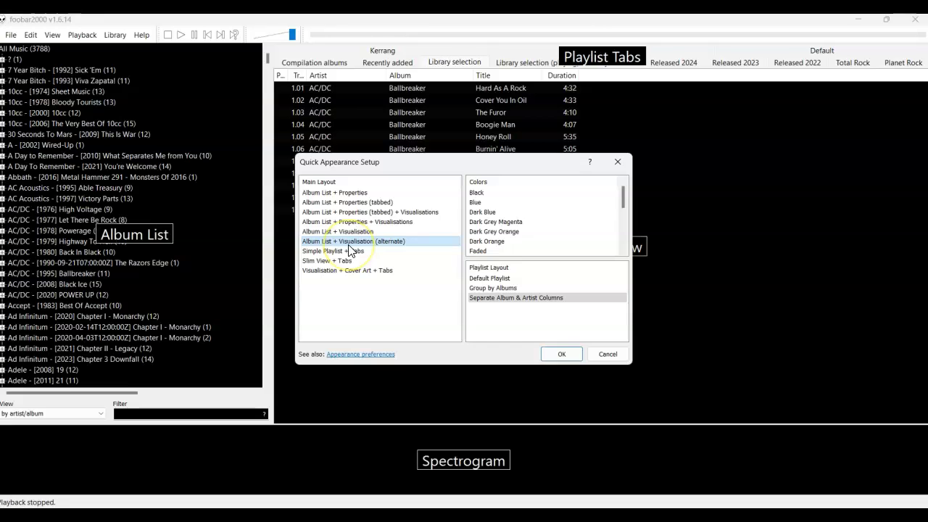
pyautogui.click(560, 355)
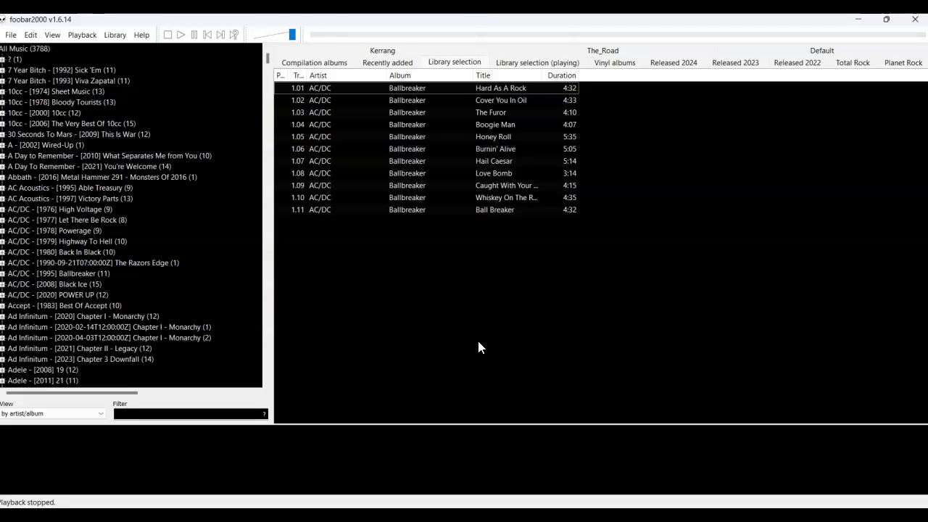
pyautogui.click(283, 425)
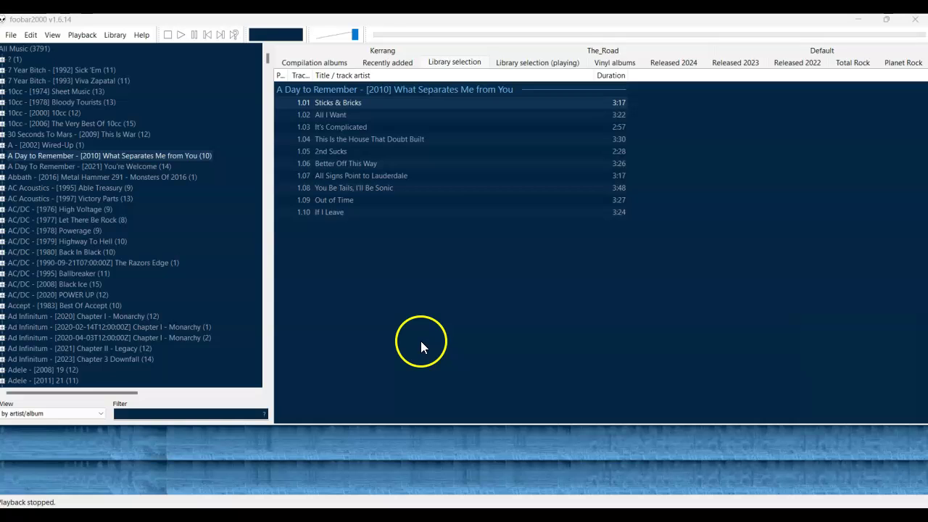
# In Quick Appearance Setup, choose the Dark Orange colour scheme
pyautogui.click(52, 35)
pyautogui.moveTo(77, 160)
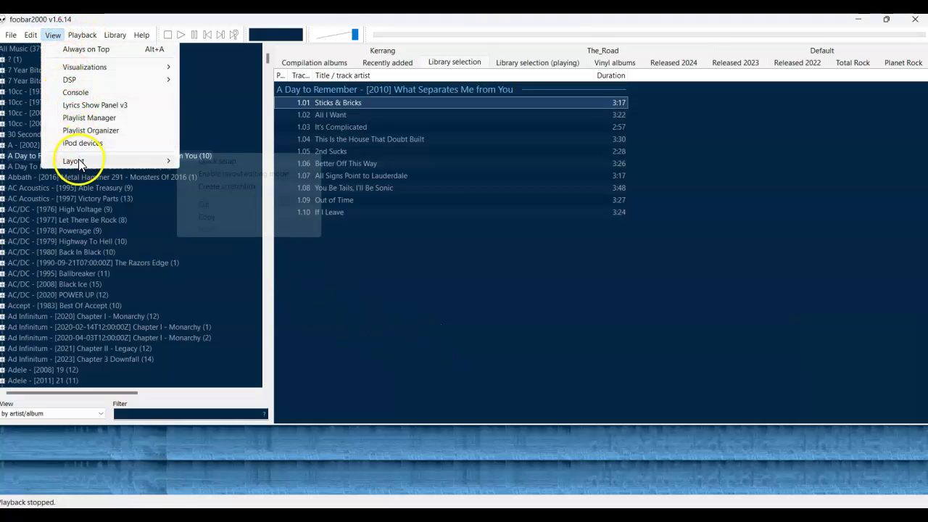
pyautogui.click(192, 162)
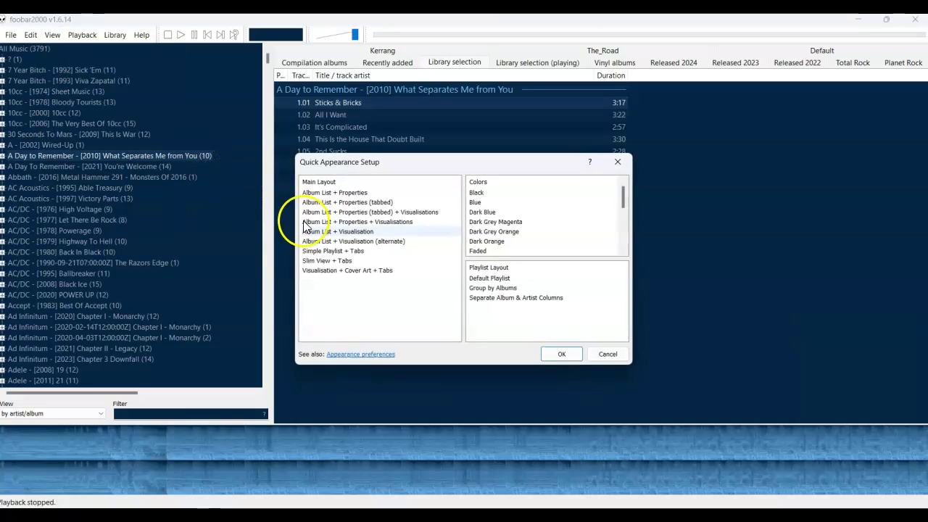
pyautogui.click(376, 276)
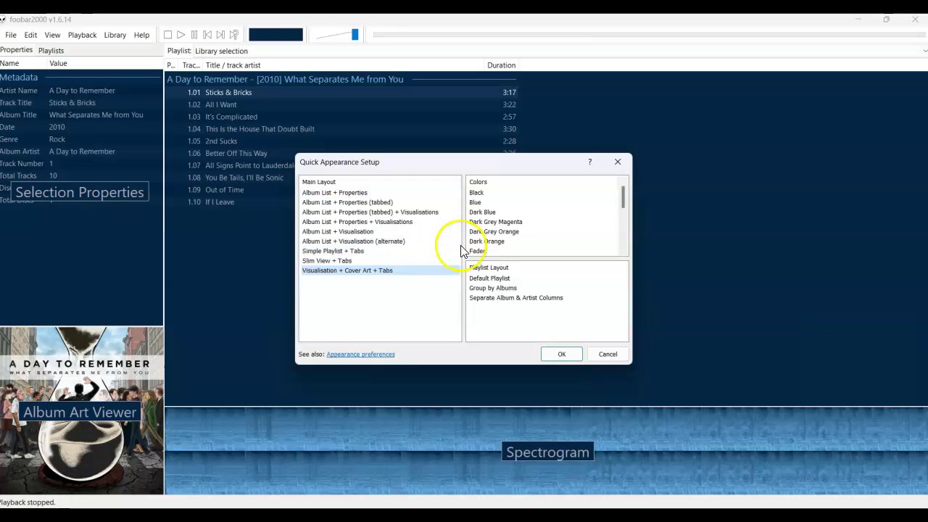
pyautogui.click(479, 245)
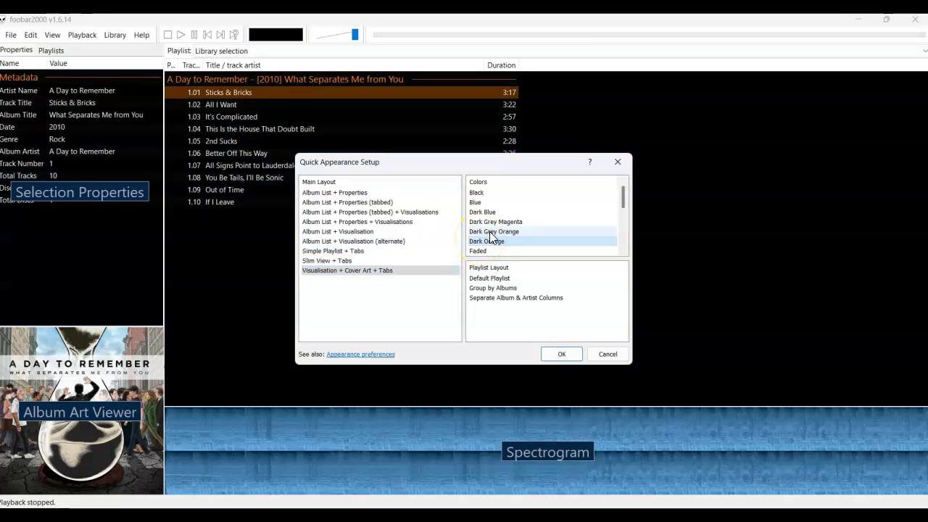
# Select Default Playlist columns and the Album List + Visualisation layout, then confirm
pyautogui.click(484, 289)
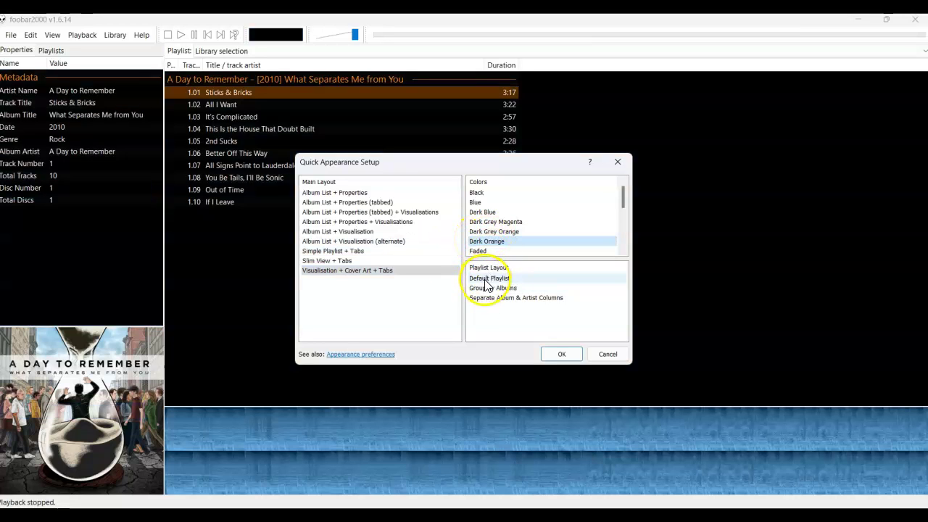
pyautogui.click(483, 303)
pyautogui.click(488, 280)
pyautogui.click(364, 232)
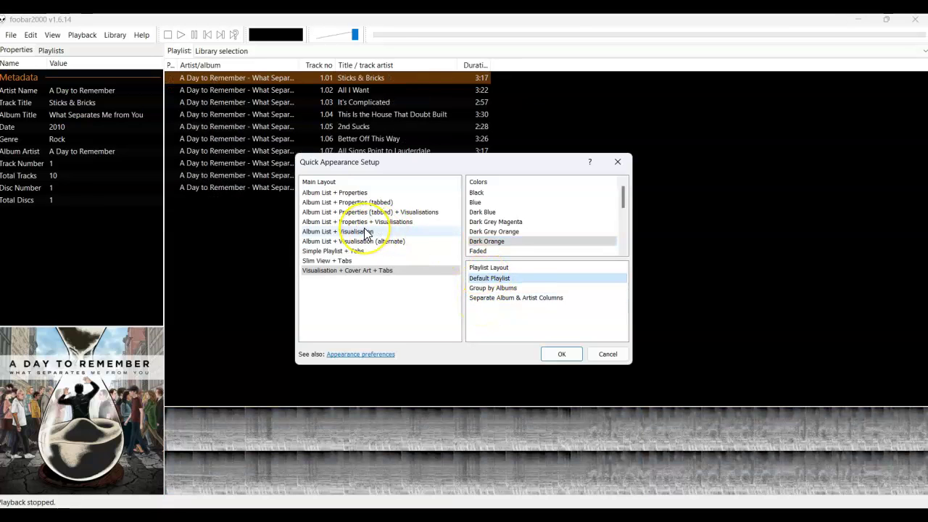
pyautogui.click(304, 184)
pyautogui.click(506, 327)
pyautogui.click(548, 353)
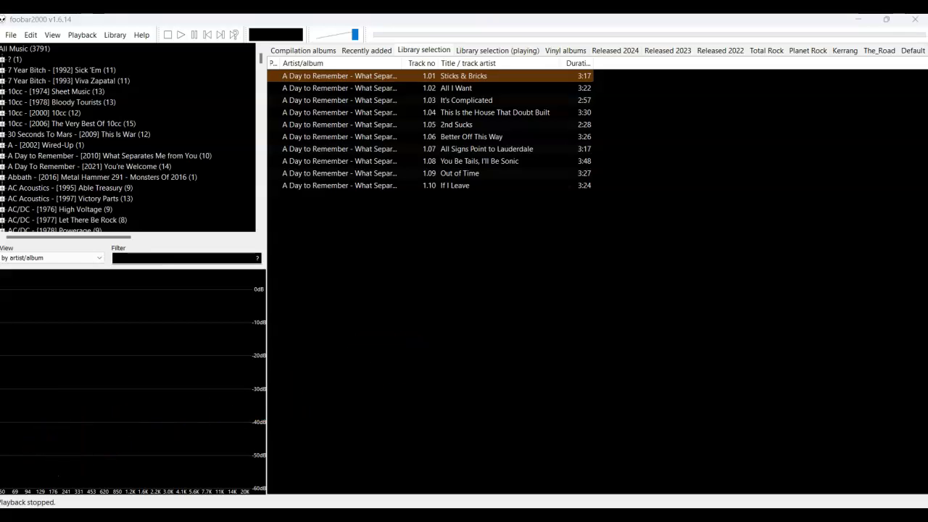
# Open Preferences, check the Facets entry on the Components page, and close with OK
pyautogui.click(13, 36)
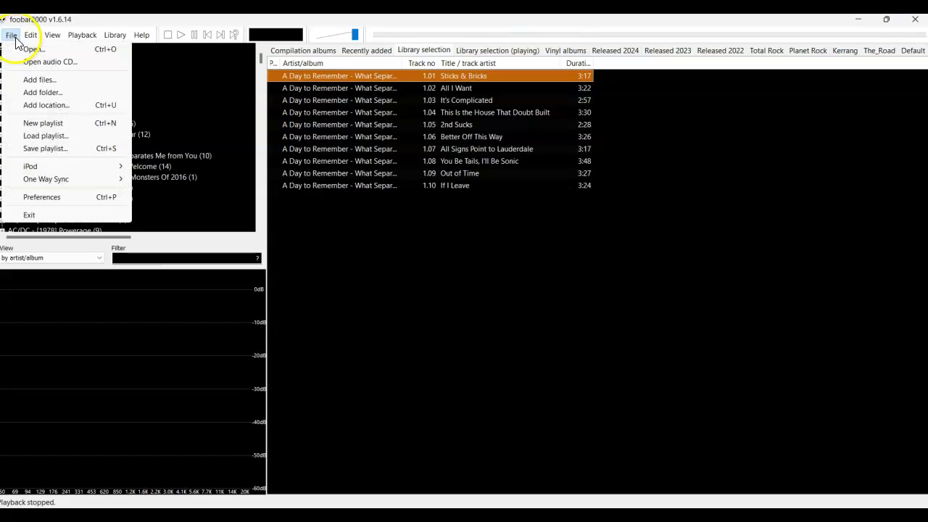
pyautogui.click(51, 197)
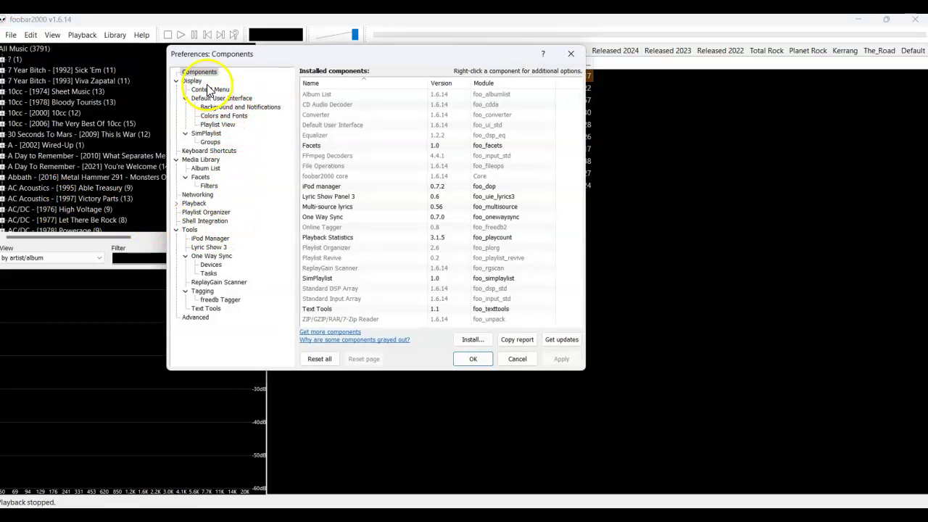
pyautogui.click(198, 82)
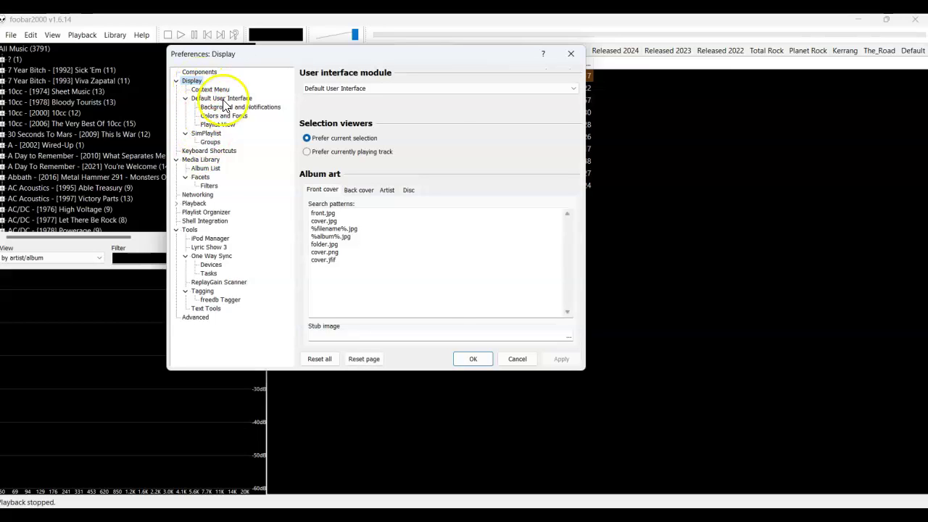
pyautogui.click(217, 74)
pyautogui.click(334, 146)
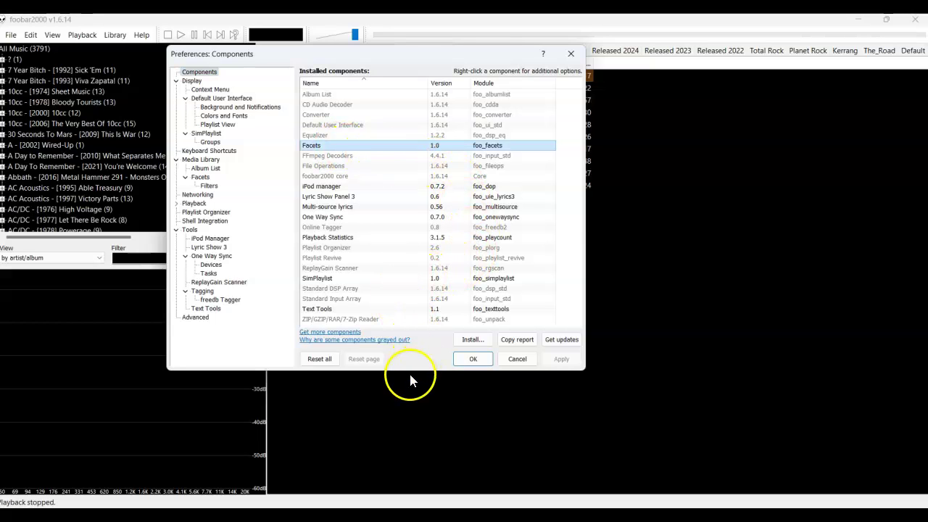
pyautogui.click(472, 359)
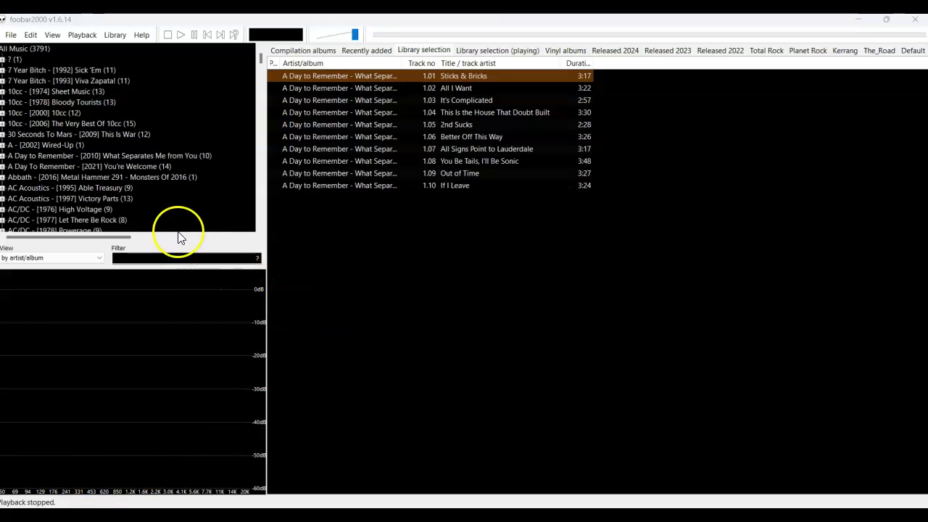
# Create a new scratchbox from View > Layout > Create scratchbox
pyautogui.click(53, 38)
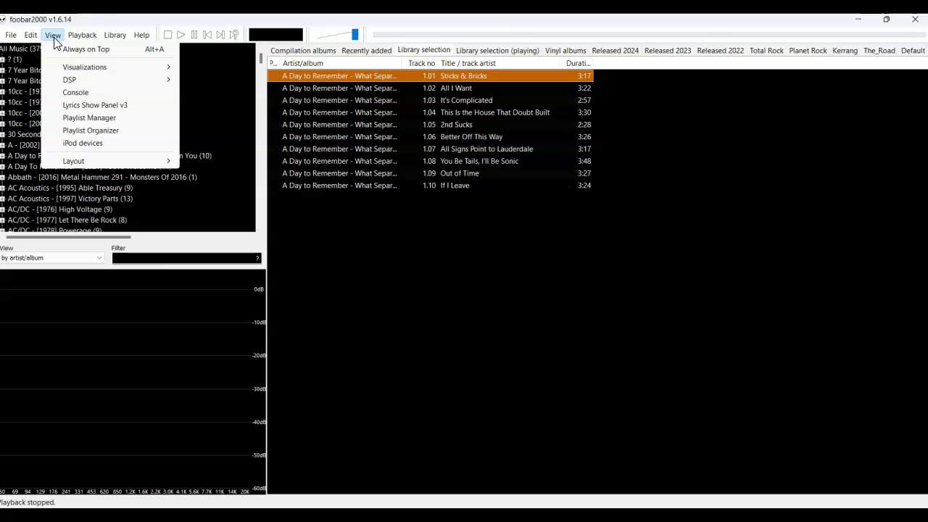
pyautogui.moveTo(101, 167)
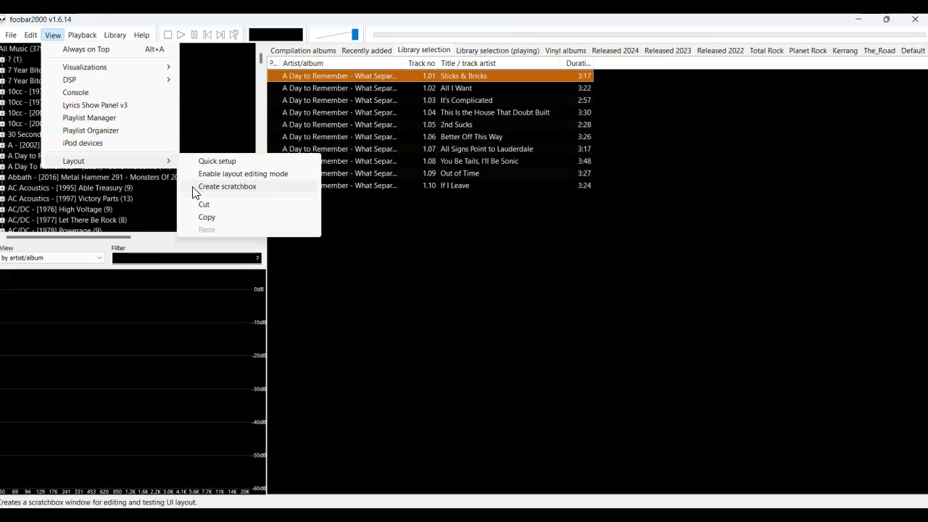
pyautogui.click(217, 186)
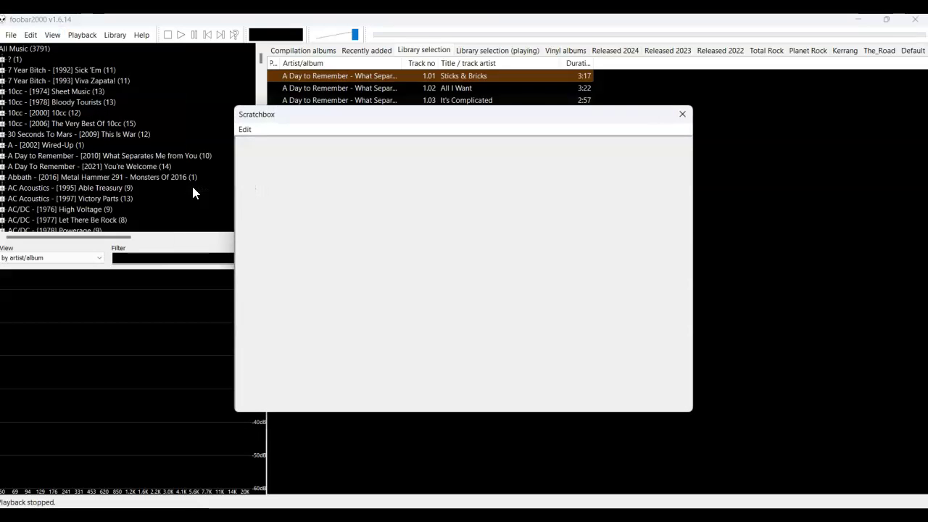
pyautogui.click(170, 290)
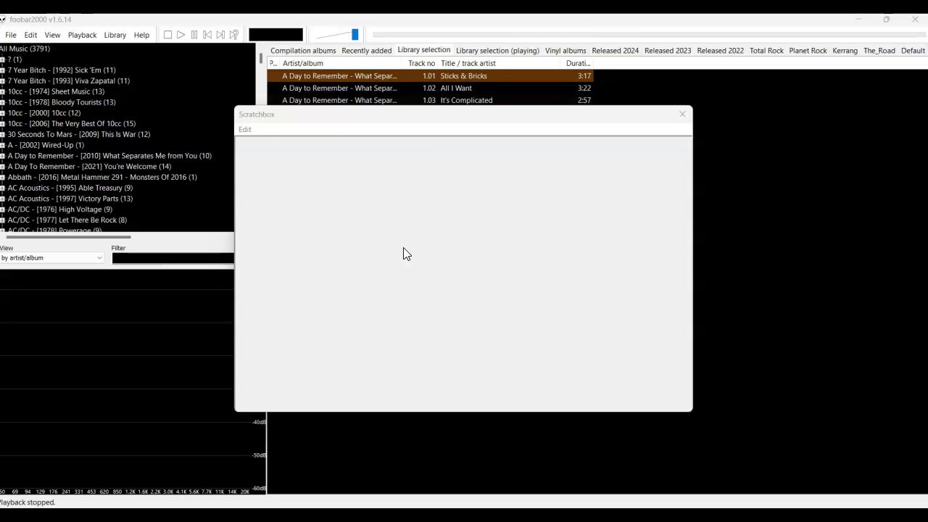
pyautogui.rightClick(300, 238)
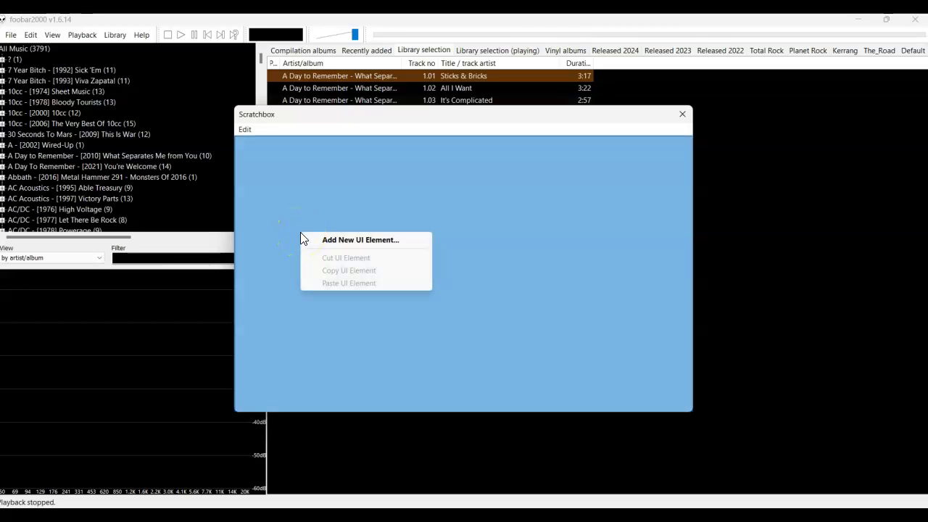
pyautogui.click(326, 245)
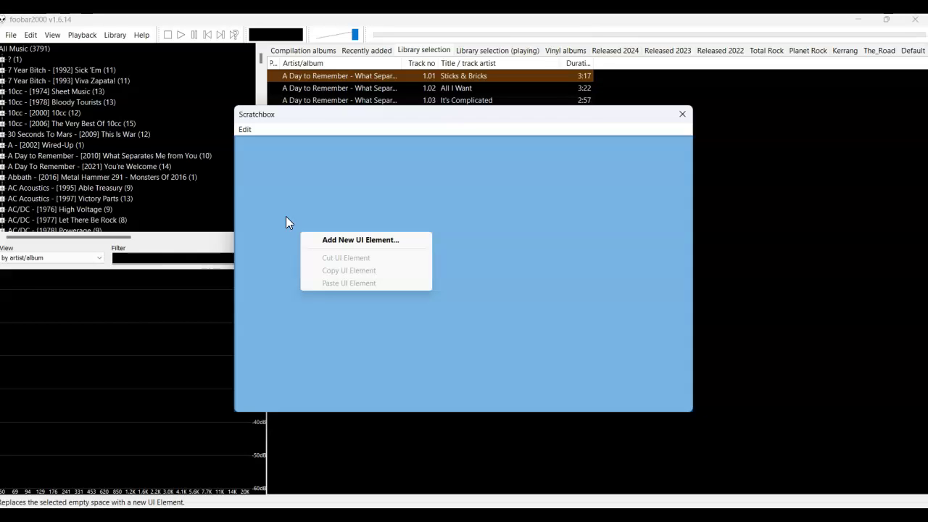
pyautogui.click(325, 243)
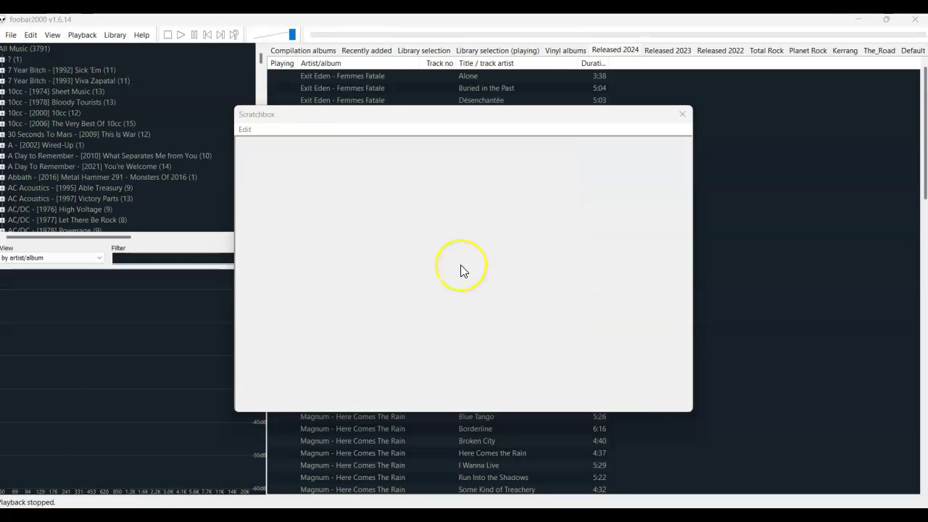
# Split the scratchbox left/right, then split each half top/bottom
pyautogui.rightClick(462, 271)
pyautogui.click(468, 273)
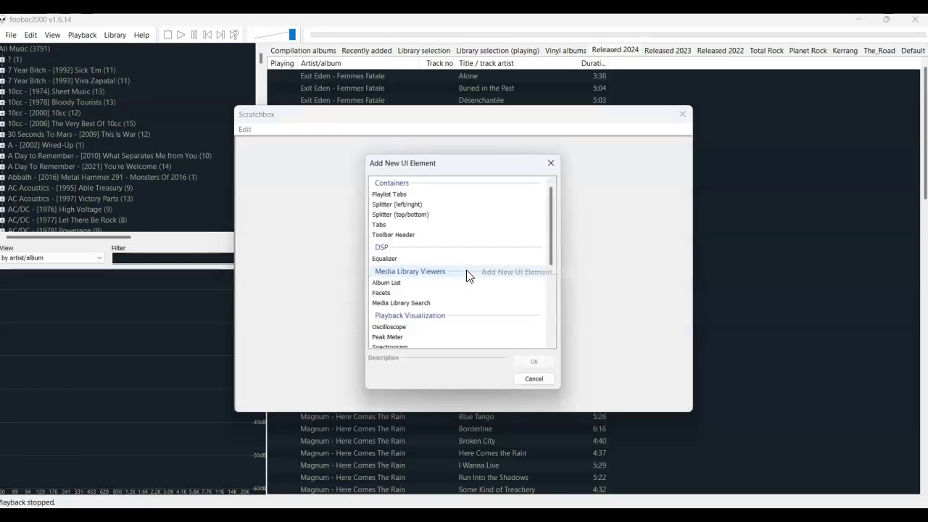
pyautogui.click(442, 205)
pyautogui.click(534, 363)
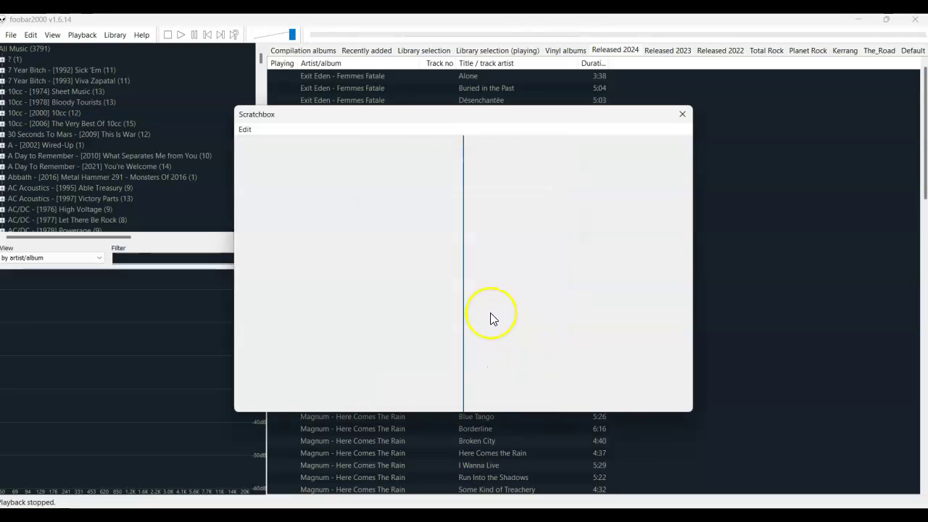
pyautogui.rightClick(364, 270)
pyautogui.click(366, 274)
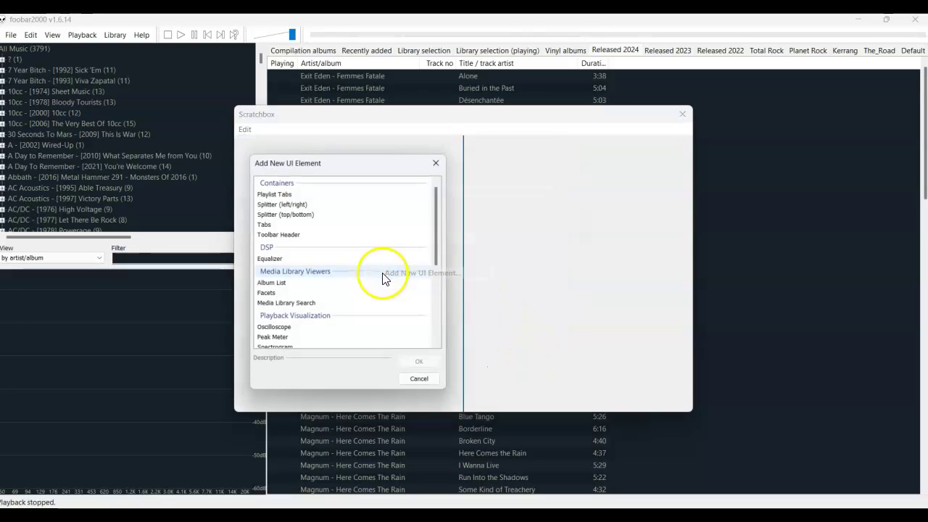
pyautogui.click(333, 214)
pyautogui.click(418, 364)
pyautogui.rightClick(570, 262)
pyautogui.click(580, 266)
pyautogui.click(504, 214)
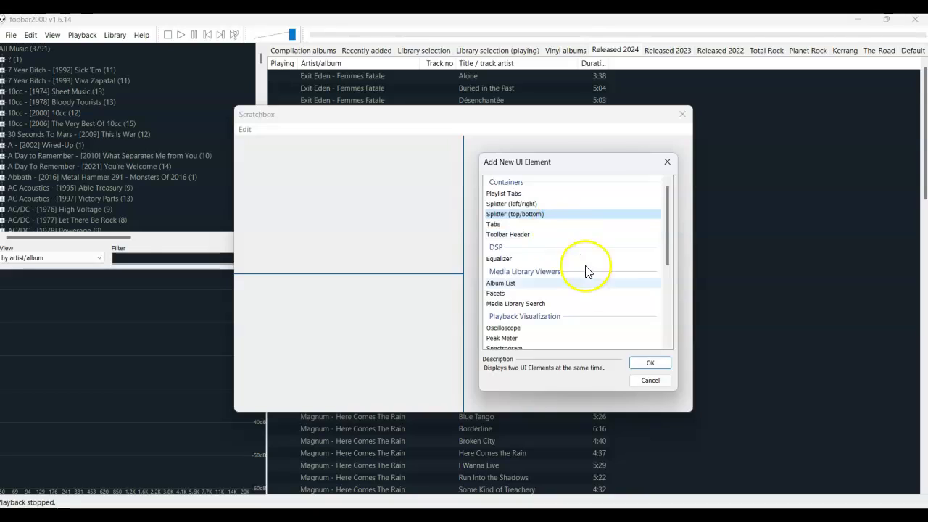
pyautogui.click(640, 365)
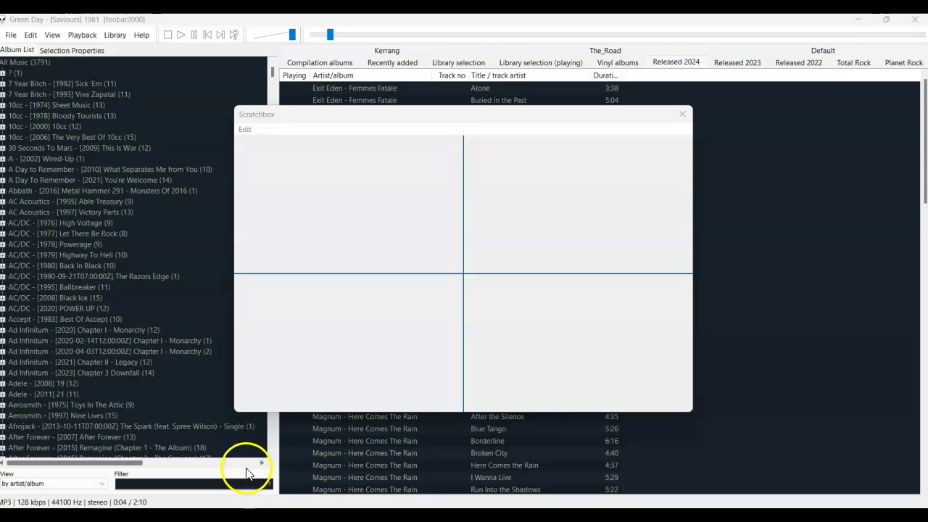
# Further split the top-left and lower-right panels top/bottom
pyautogui.rightClick(309, 225)
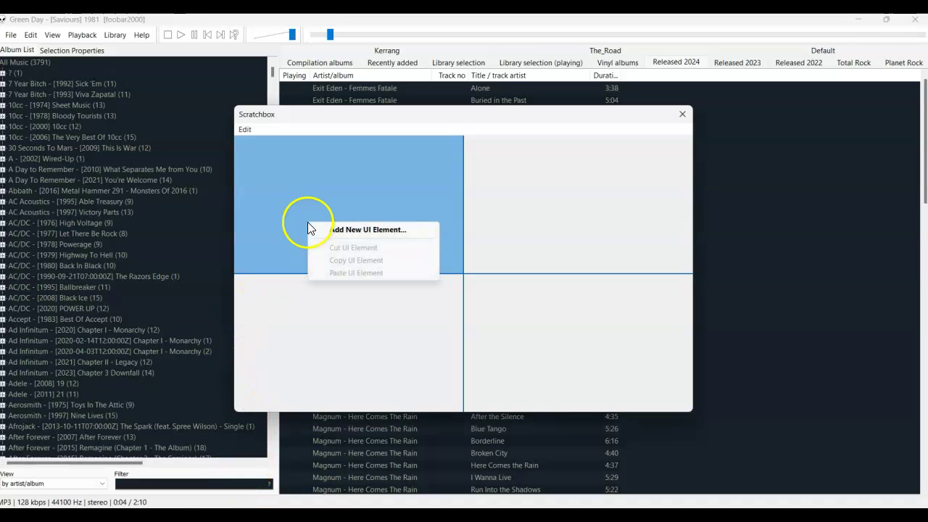
pyautogui.click(325, 232)
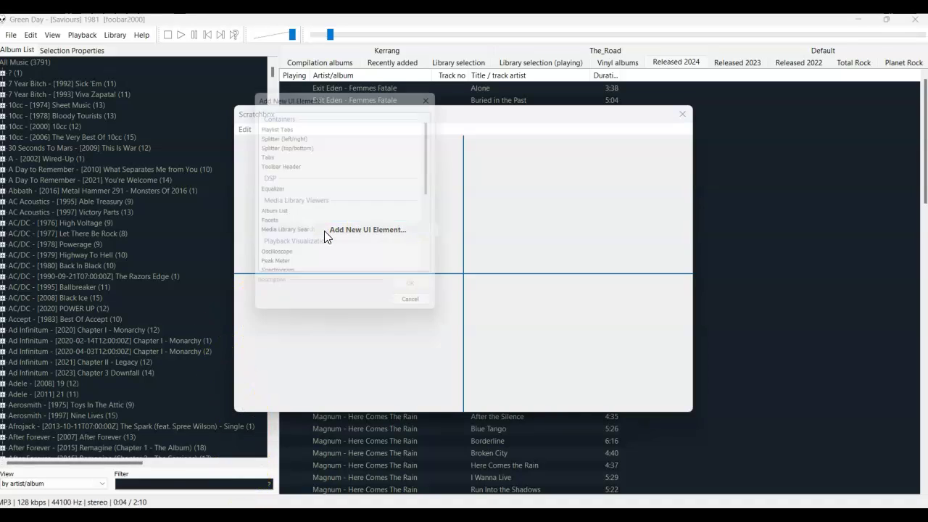
pyautogui.click(316, 144)
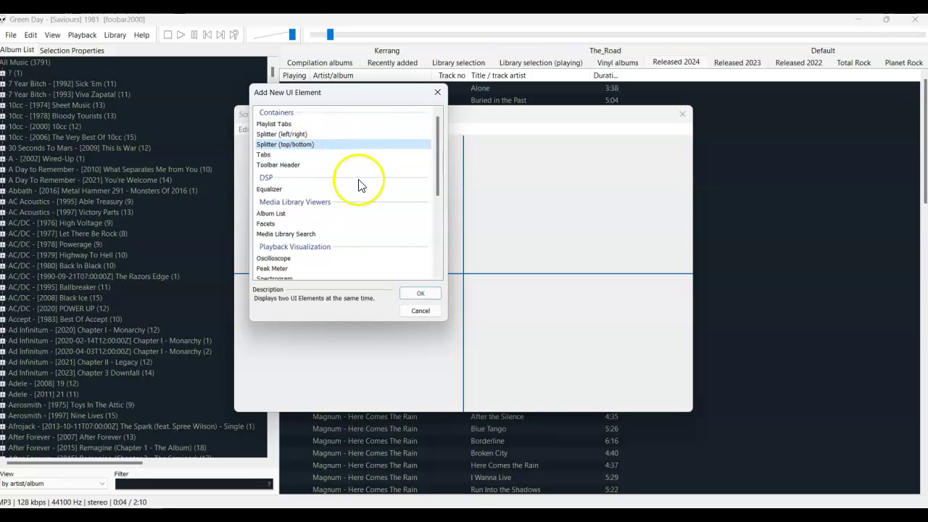
pyautogui.click(418, 293)
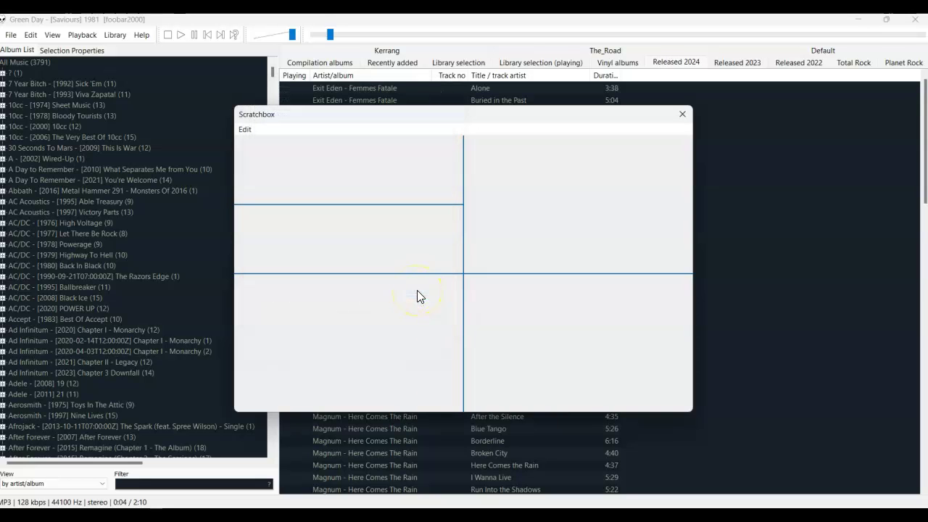
pyautogui.rightClick(554, 352)
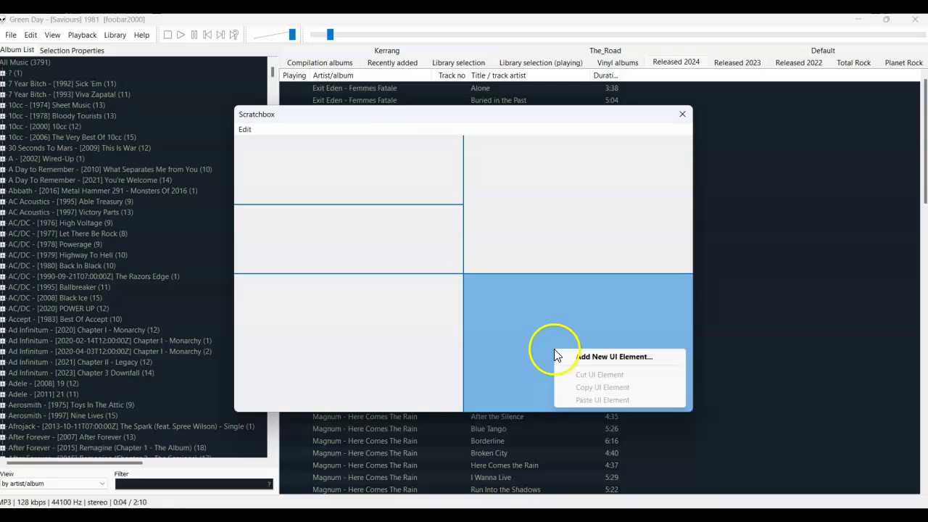
pyautogui.click(563, 357)
pyautogui.click(534, 283)
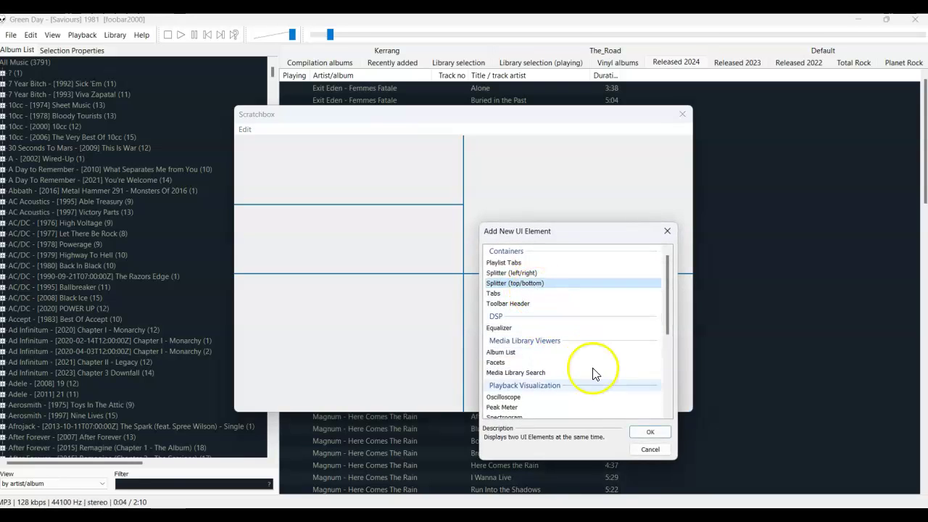
pyautogui.click(649, 431)
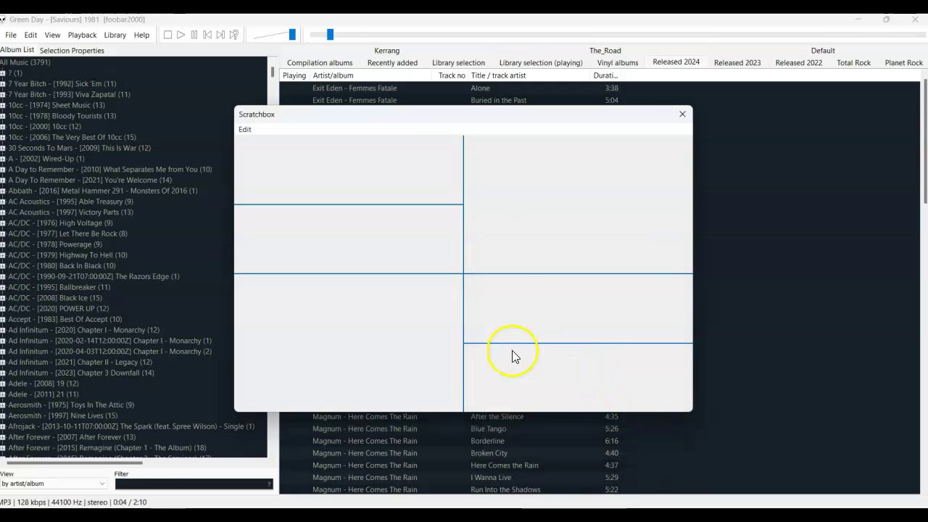
# Split the lower-left panel left/right, and its new left sub-panel top/bottom
pyautogui.rightClick(337, 330)
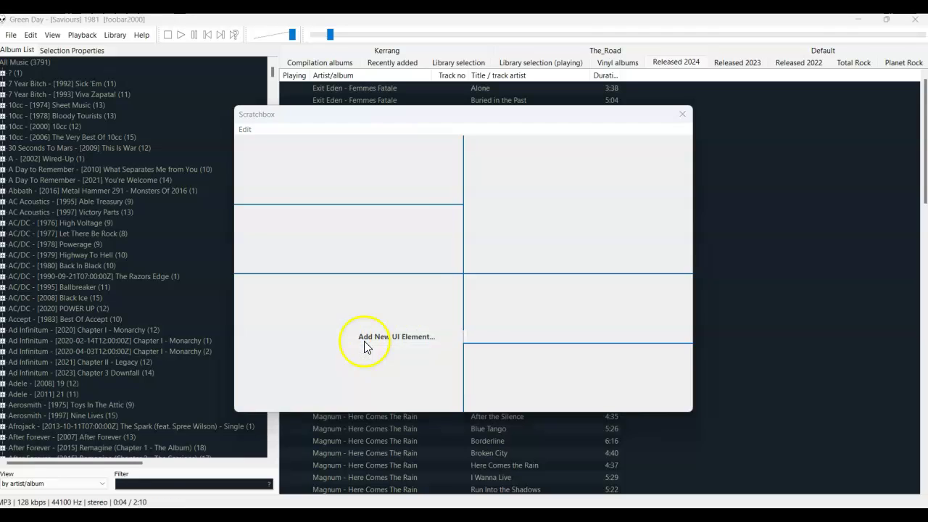
pyautogui.click(364, 338)
pyautogui.click(340, 272)
pyautogui.click(414, 433)
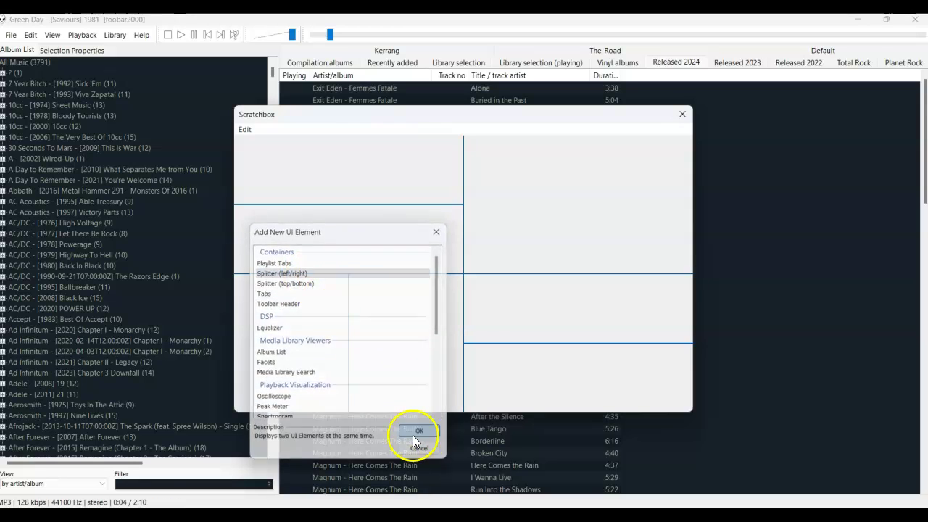
pyautogui.rightClick(304, 353)
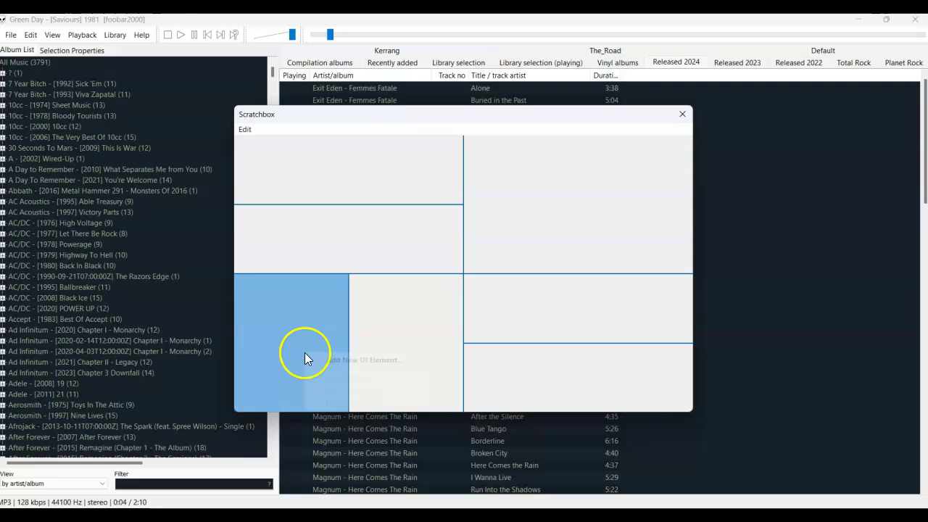
pyautogui.click(333, 358)
pyautogui.click(284, 284)
pyautogui.click(360, 433)
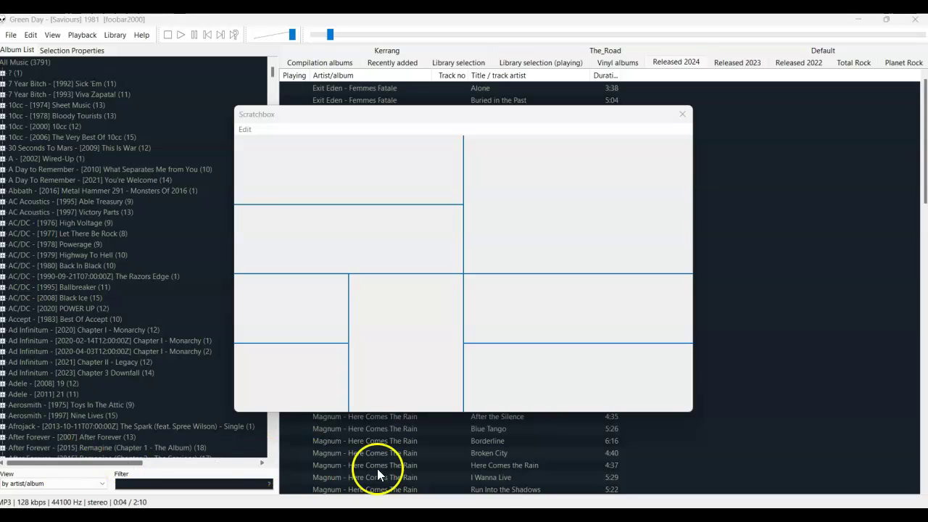
# Add a Facets element to the top-left scratchbox panel
pyautogui.rightClick(331, 172)
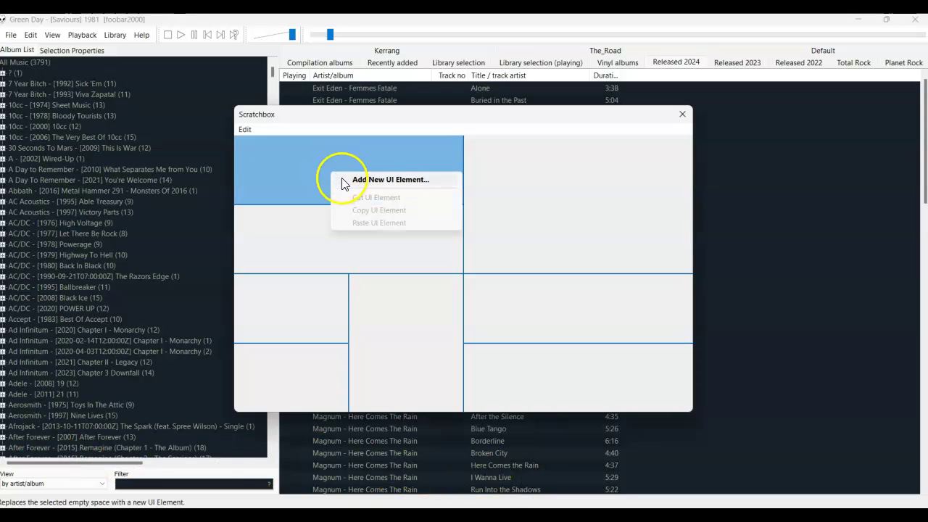
pyautogui.click(345, 181)
pyautogui.click(315, 189)
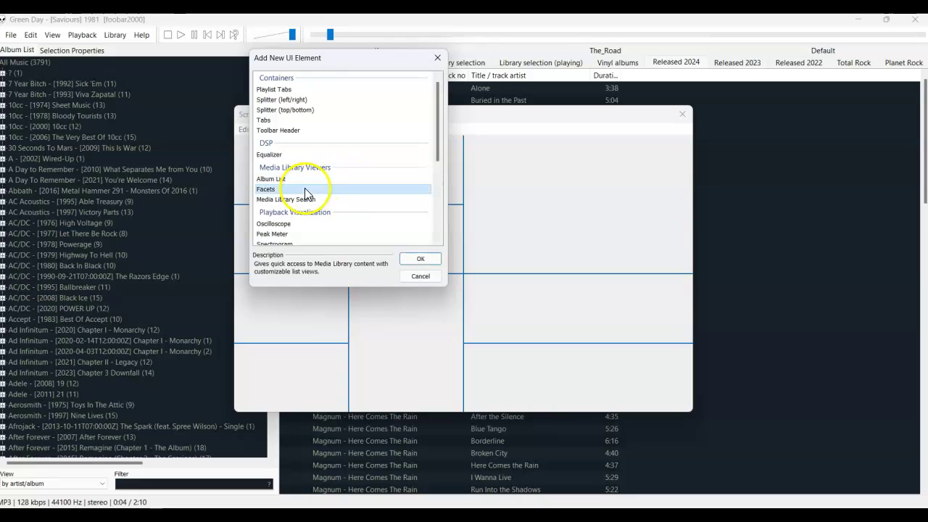
pyautogui.click(420, 261)
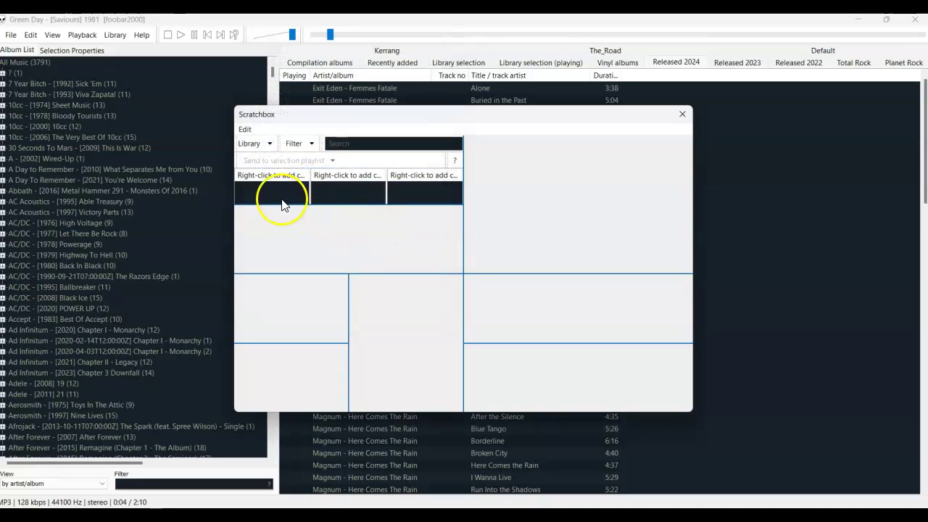
# Set the three Facets columns to Artist, Album and Track
pyautogui.rightClick(274, 182)
pyautogui.moveTo(326, 290)
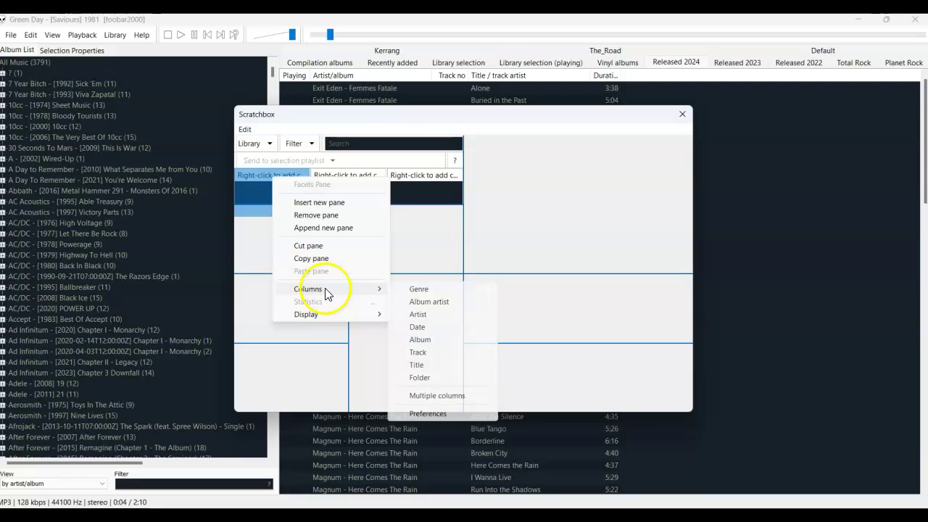
pyautogui.click(401, 314)
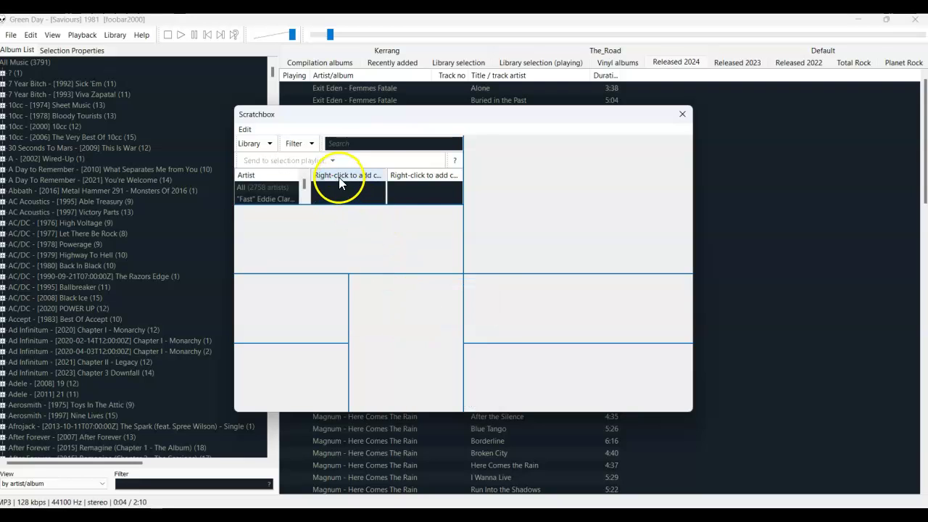
pyautogui.rightClick(339, 182)
pyautogui.moveTo(381, 289)
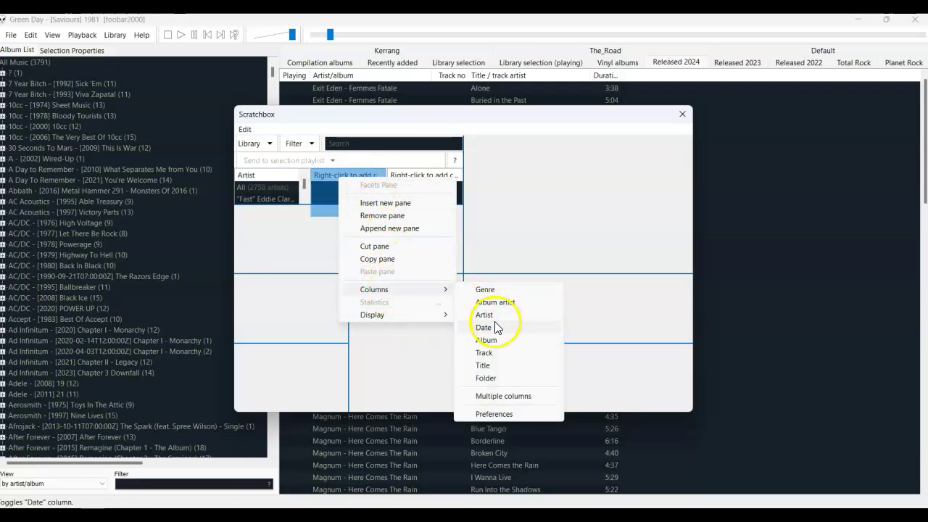
pyautogui.click(512, 345)
pyautogui.rightClick(412, 180)
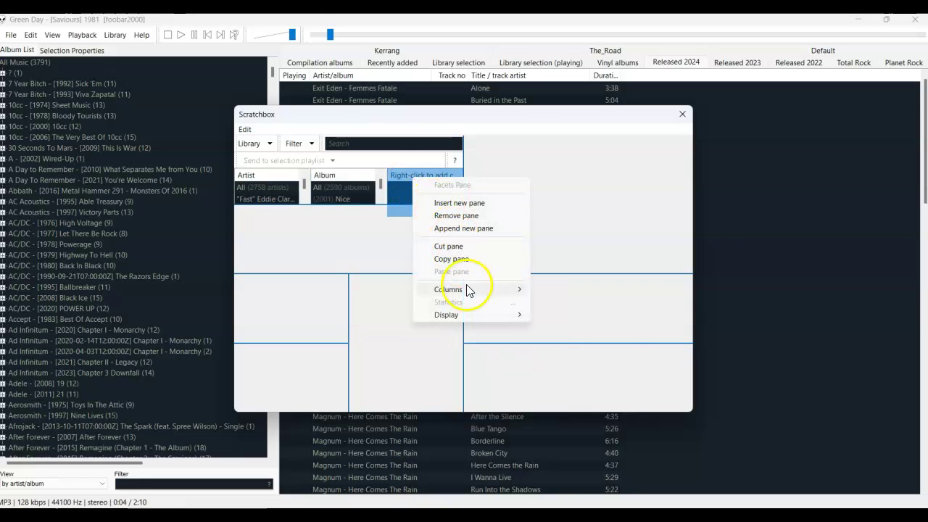
pyautogui.moveTo(471, 291)
pyautogui.click(583, 354)
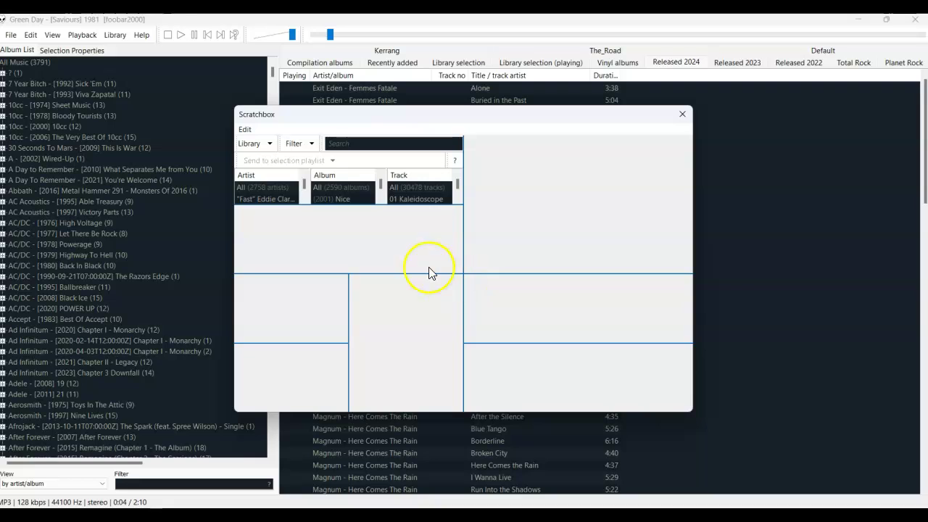
pyautogui.rightClick(353, 237)
# Add a Playlist View element to the empty panel below the Facets
pyautogui.click(368, 247)
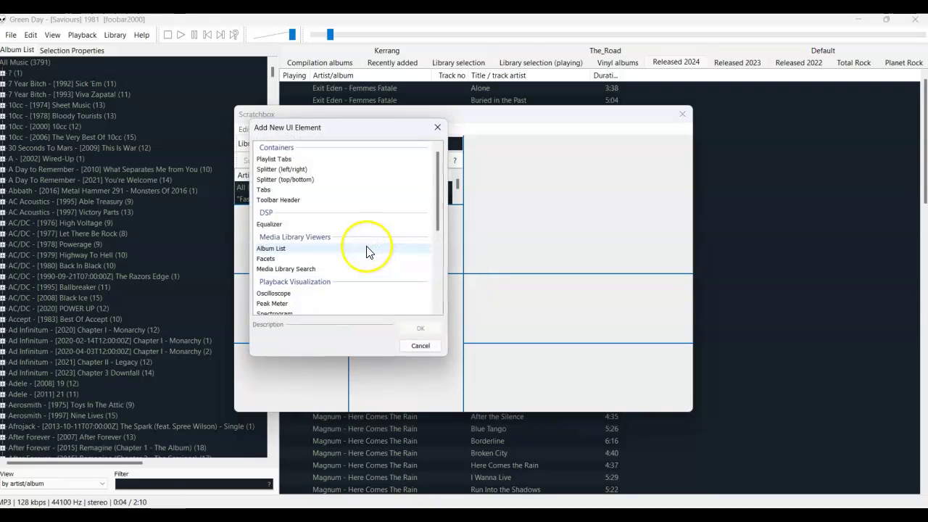
pyautogui.click(302, 250)
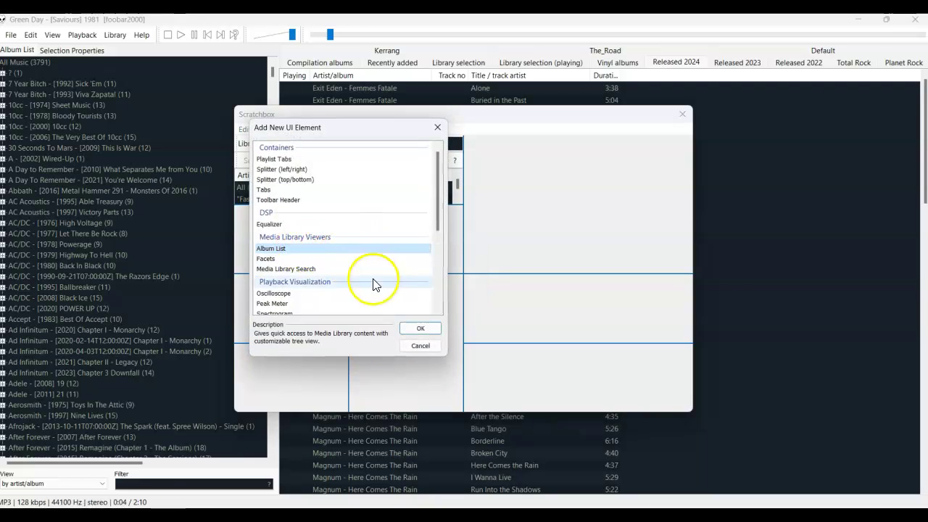
pyautogui.scroll(-5, 363, 275)
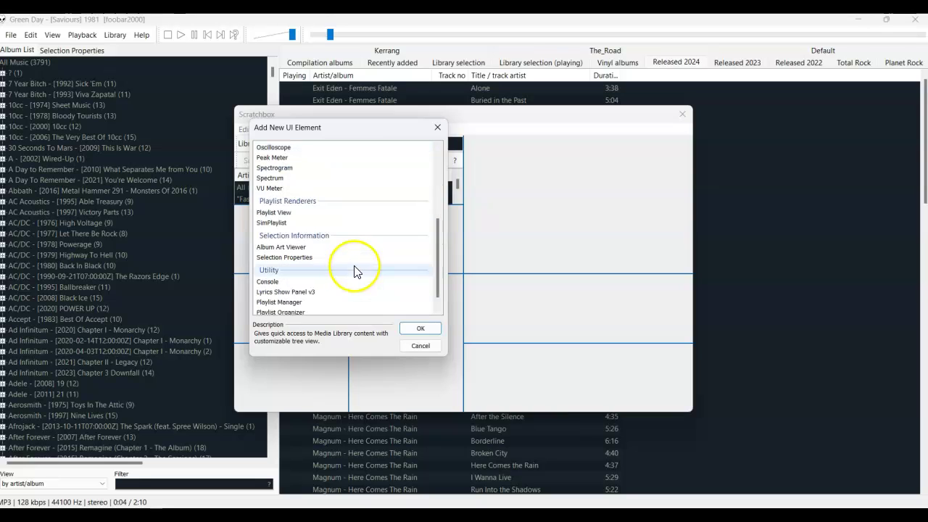
pyautogui.scroll(-1, 355, 271)
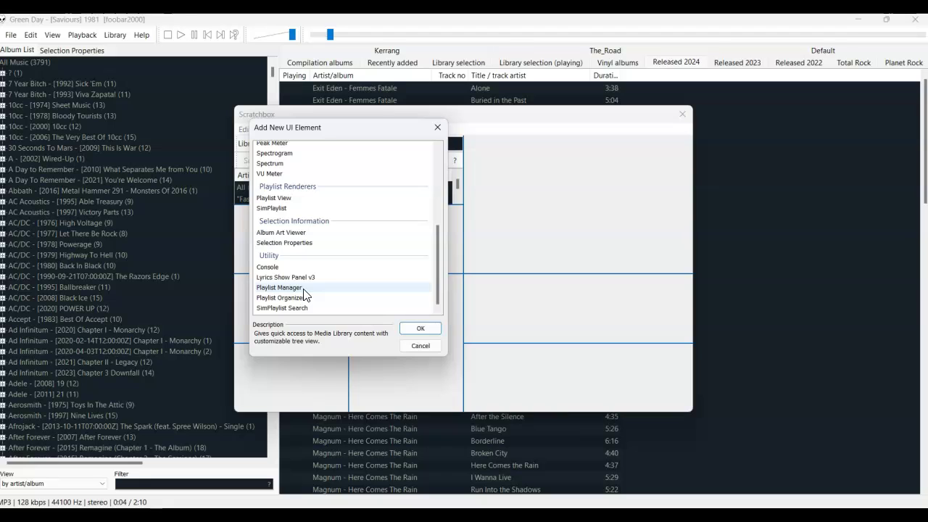
pyautogui.click(275, 198)
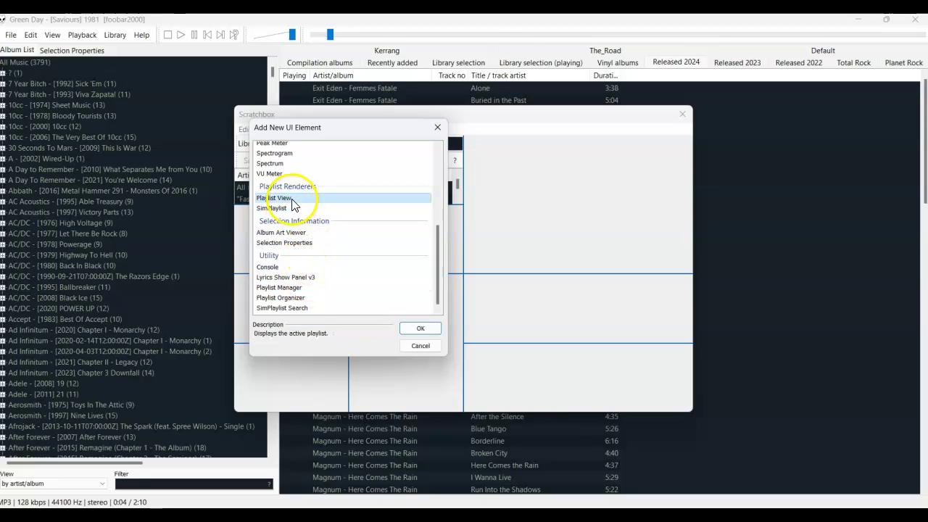
pyautogui.click(420, 331)
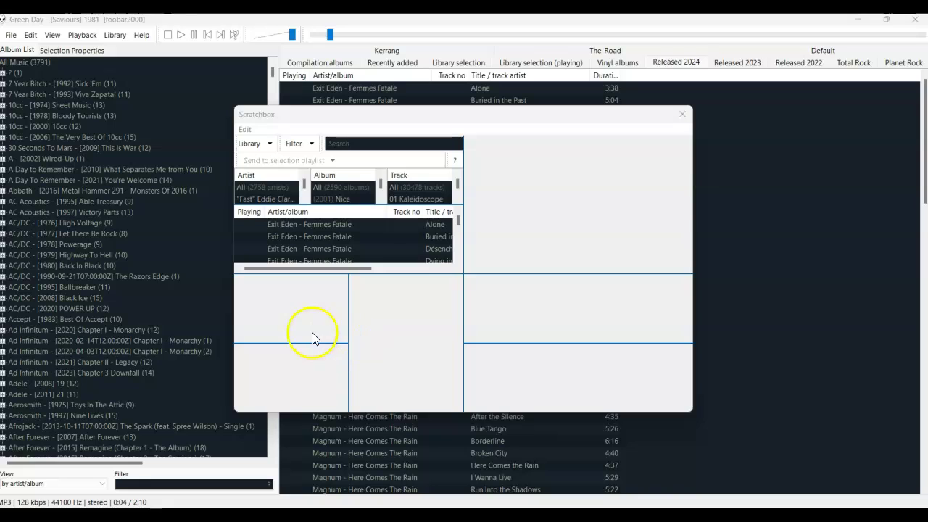
# Add an Album Art Viewer to the empty lower-left cell
pyautogui.rightClick(286, 314)
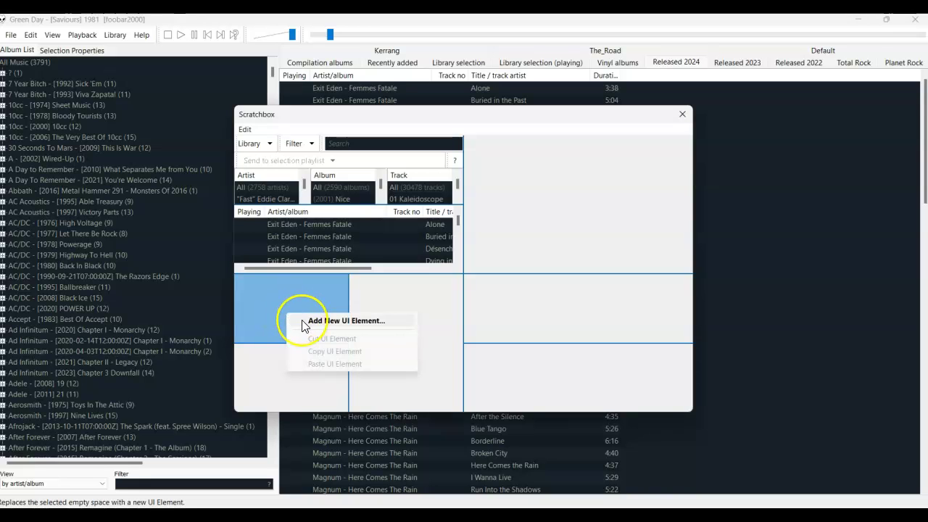
pyautogui.click(305, 322)
pyautogui.scroll(-3, 272, 304)
pyautogui.scroll(-1, 271, 311)
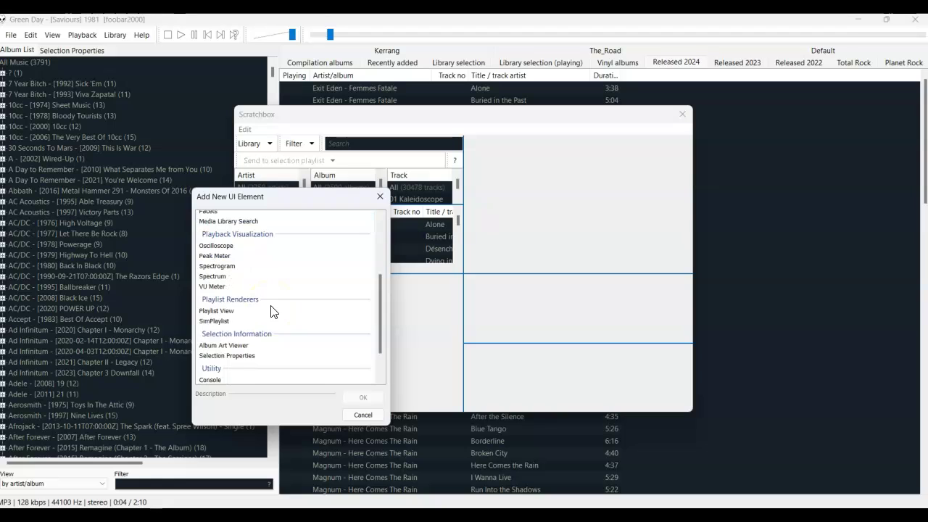
pyautogui.click(243, 346)
pyautogui.click(363, 398)
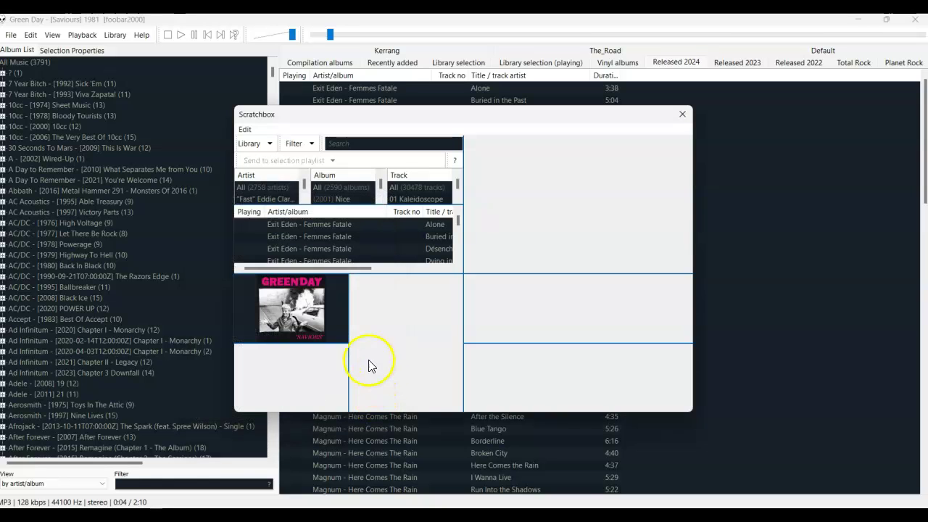
# Add a Selection Properties panel in the cell below the cover art
pyautogui.rightClick(288, 369)
pyautogui.click(313, 371)
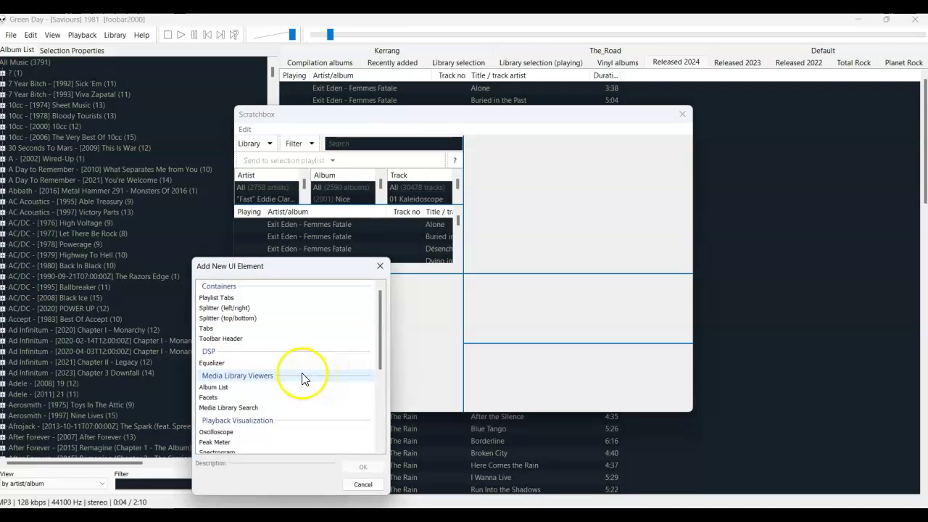
pyautogui.scroll(-2, 289, 368)
pyautogui.scroll(-4, 287, 368)
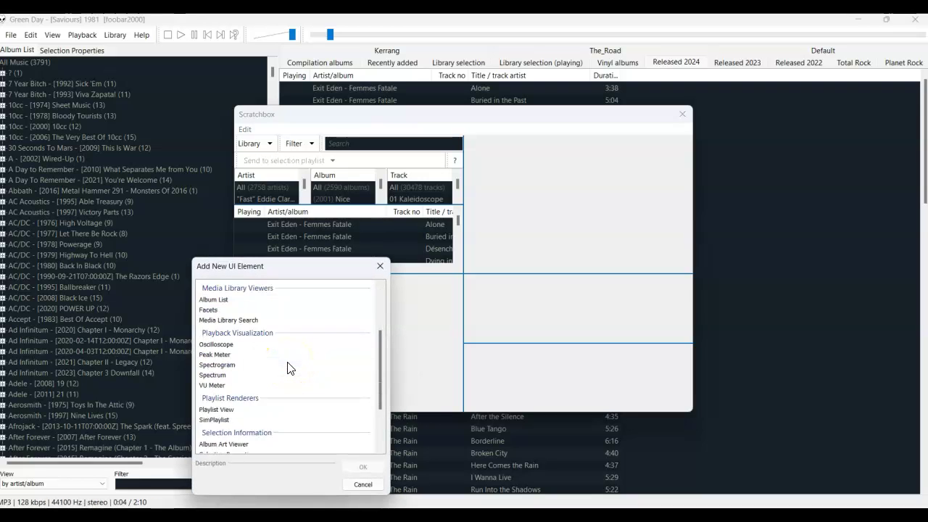
pyautogui.click(248, 381)
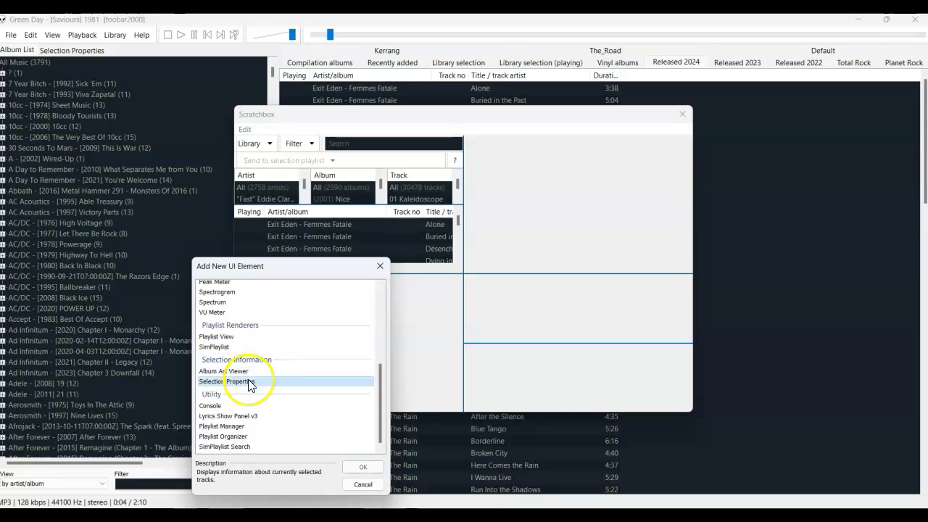
pyautogui.click(355, 467)
# Enable the Location and General sections in the Selection Properties panel
pyautogui.rightClick(288, 377)
pyautogui.click(327, 323)
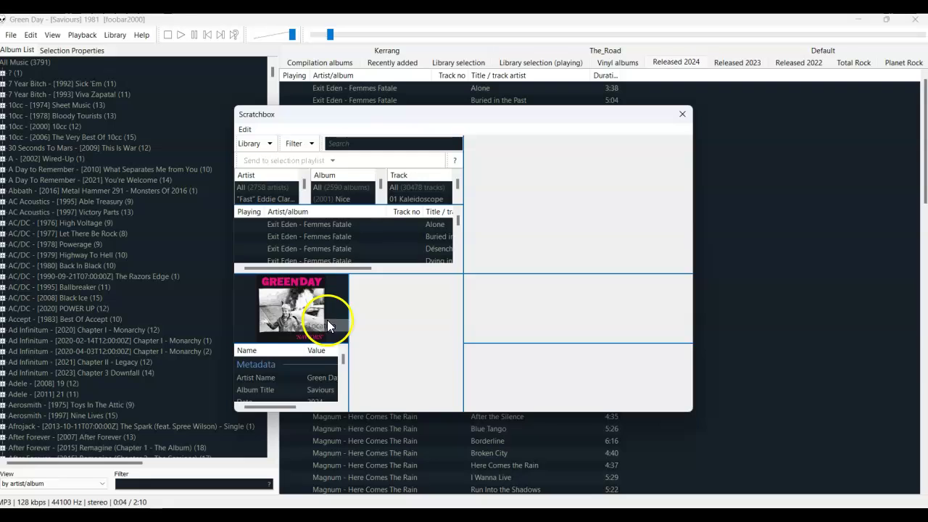
pyautogui.rightClick(293, 368)
pyautogui.click(327, 336)
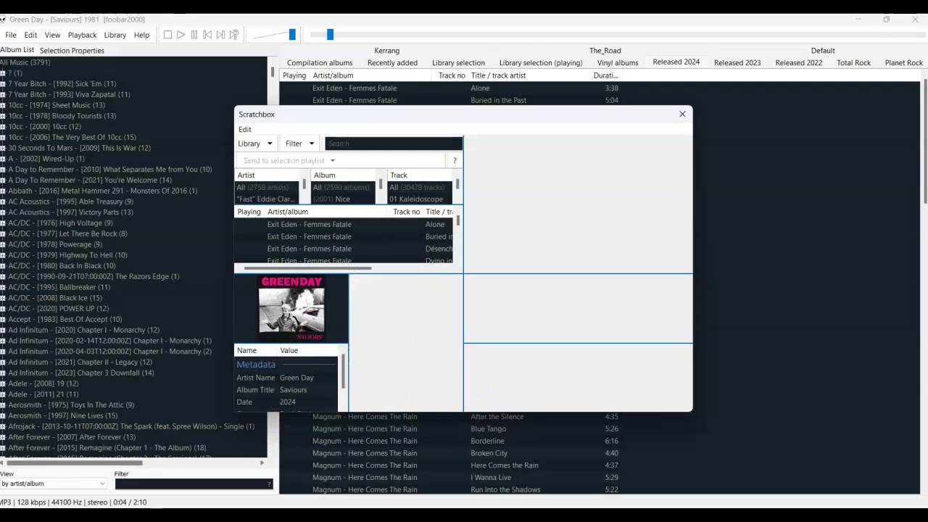
pyautogui.rightClick(510, 382)
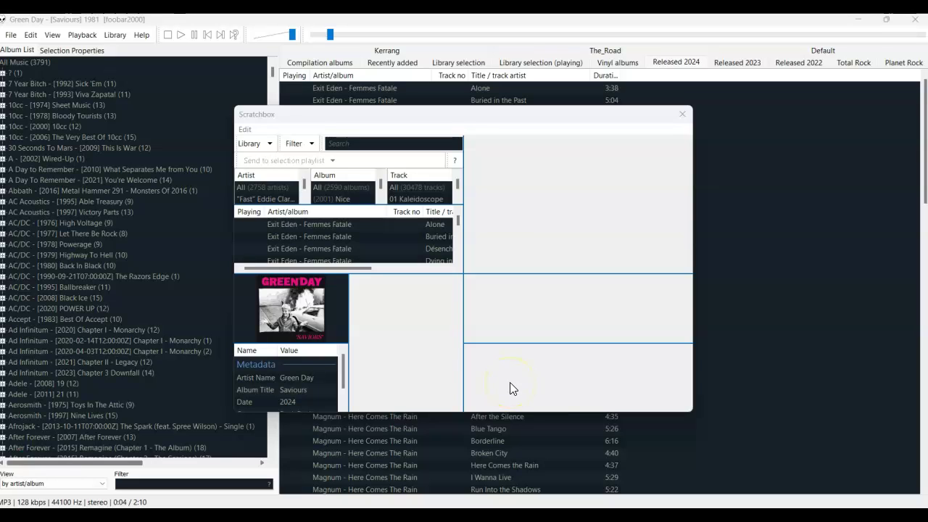
# Add a Lyrics Show Panel v3 element in the empty middle cell beside the album art
pyautogui.rightClick(395, 335)
pyautogui.click(408, 339)
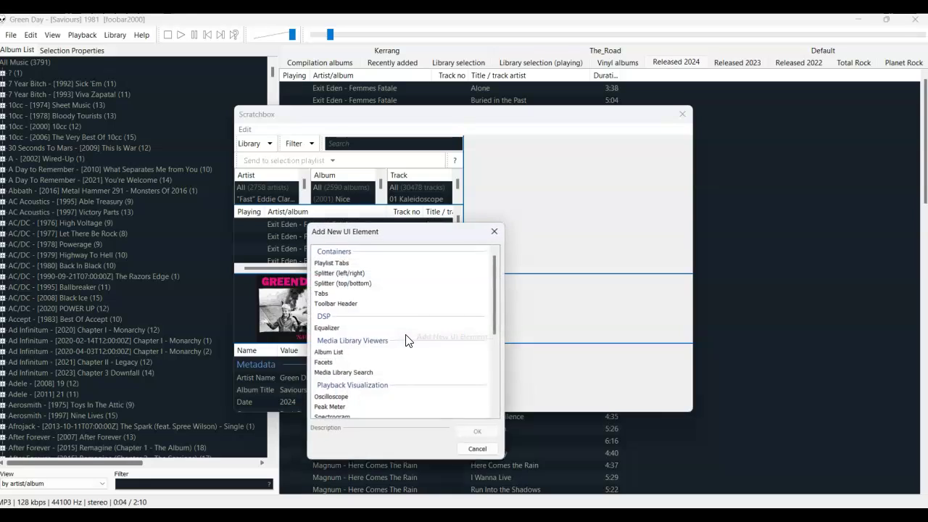
pyautogui.scroll(-3, 338, 347)
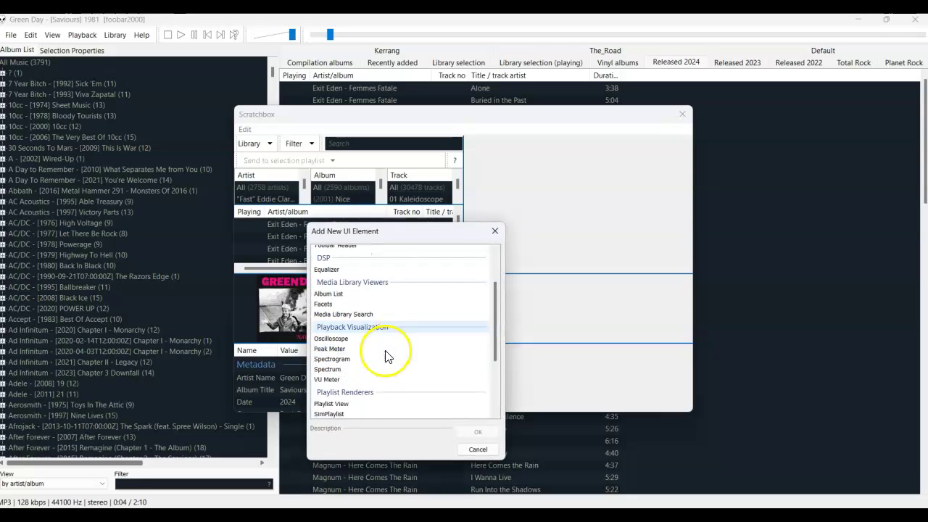
pyautogui.scroll(-3, 330, 353)
pyautogui.click(342, 380)
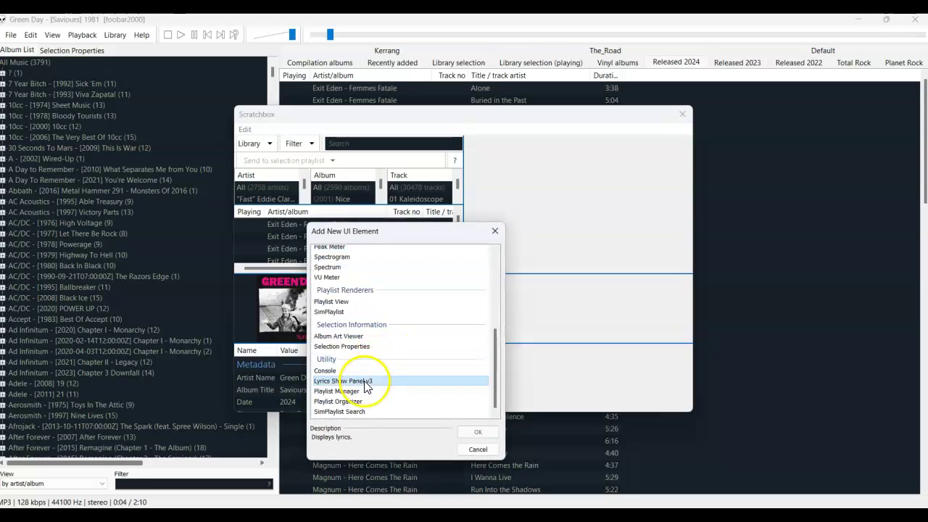
pyautogui.click(473, 432)
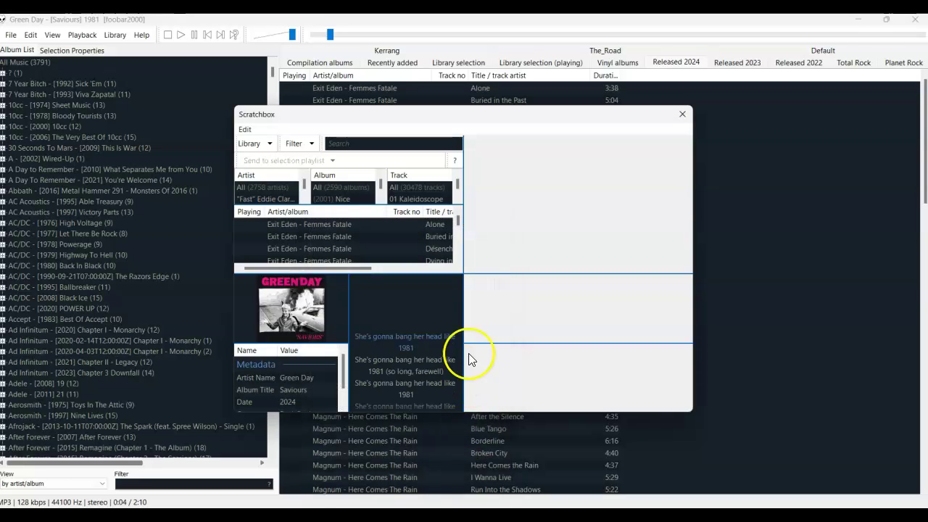
pyautogui.rightClick(550, 179)
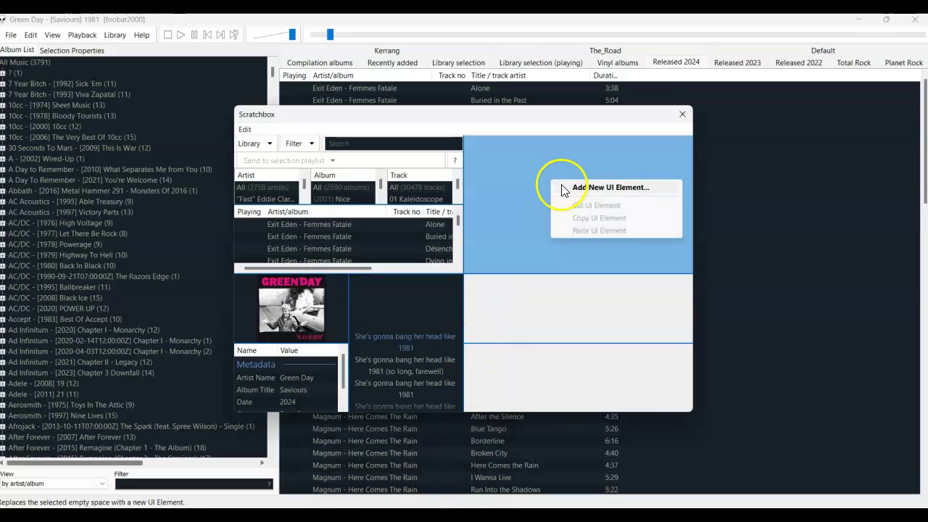
# Add a Tabs container element to the empty upper-right Scratchbox cell
pyautogui.click(563, 190)
pyautogui.click(530, 135)
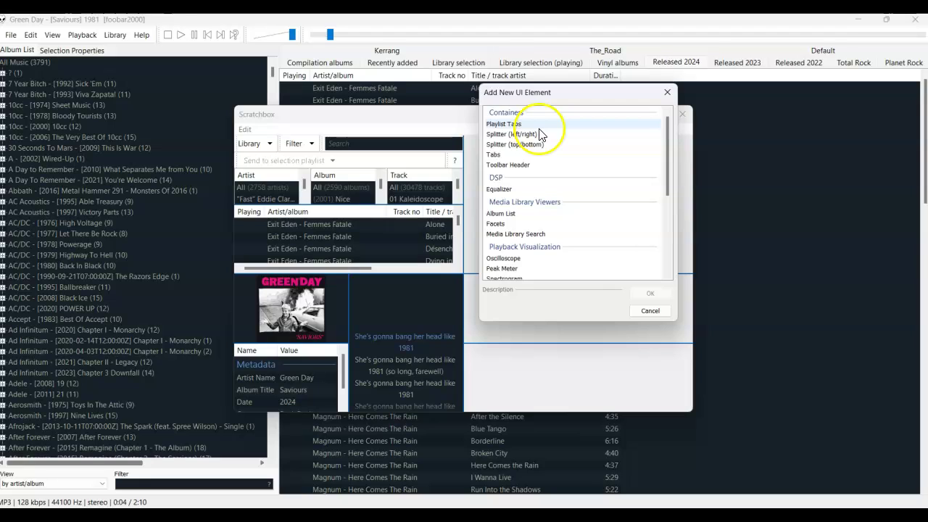
pyautogui.click(549, 215)
pyautogui.scroll(-5, 548, 215)
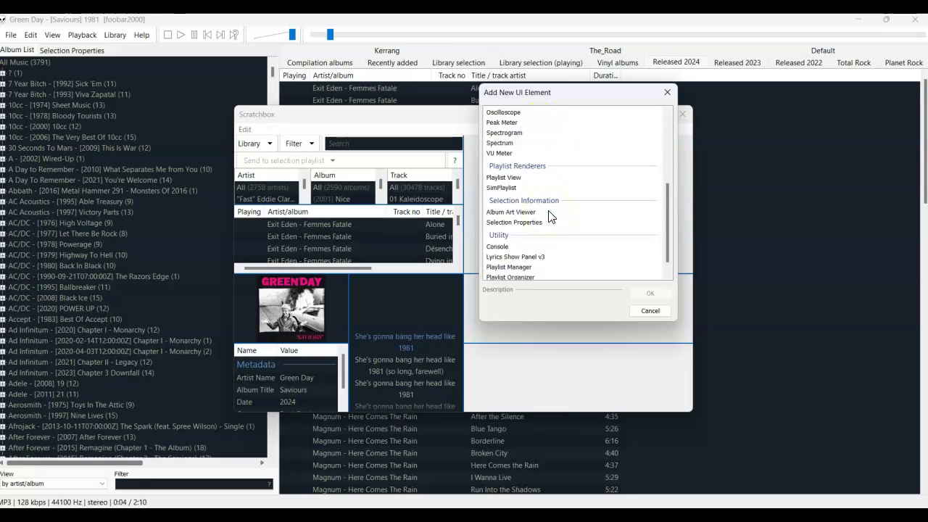
pyautogui.scroll(3, 548, 216)
pyautogui.scroll(3, 549, 215)
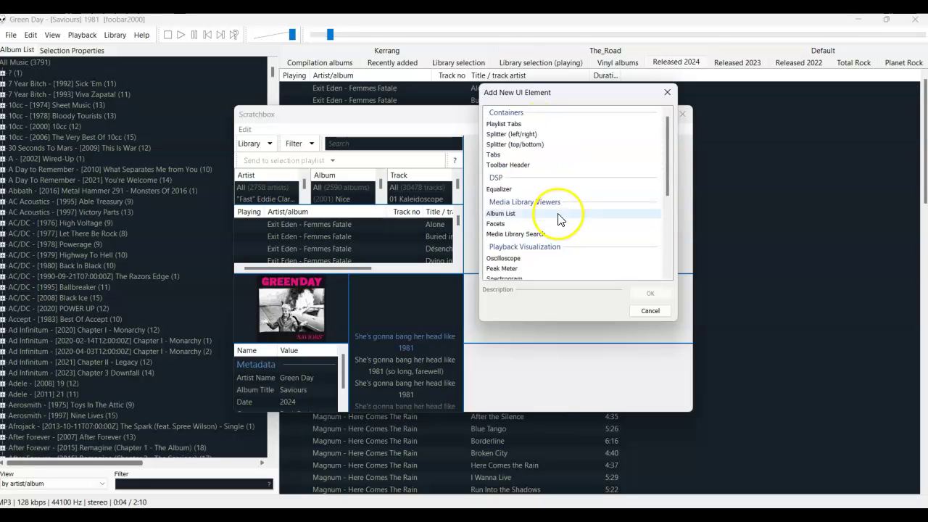
pyautogui.click(523, 155)
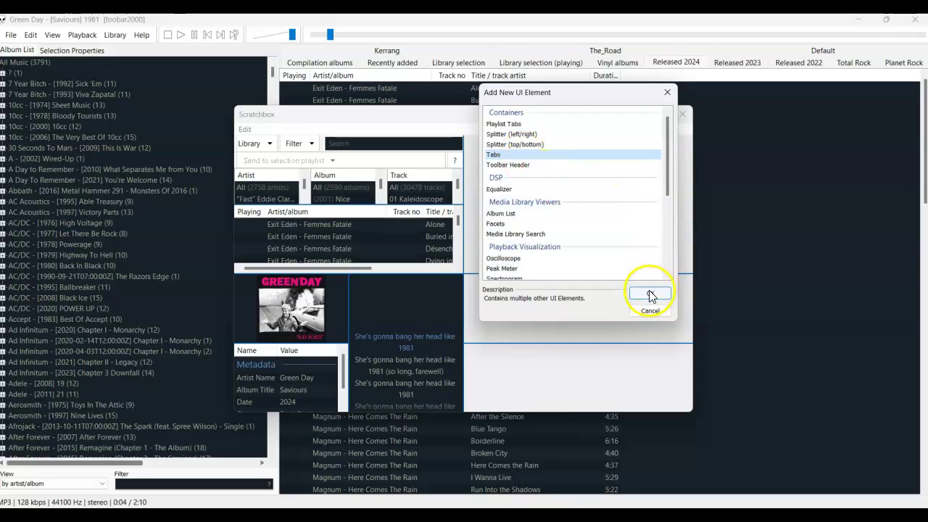
pyautogui.click(650, 292)
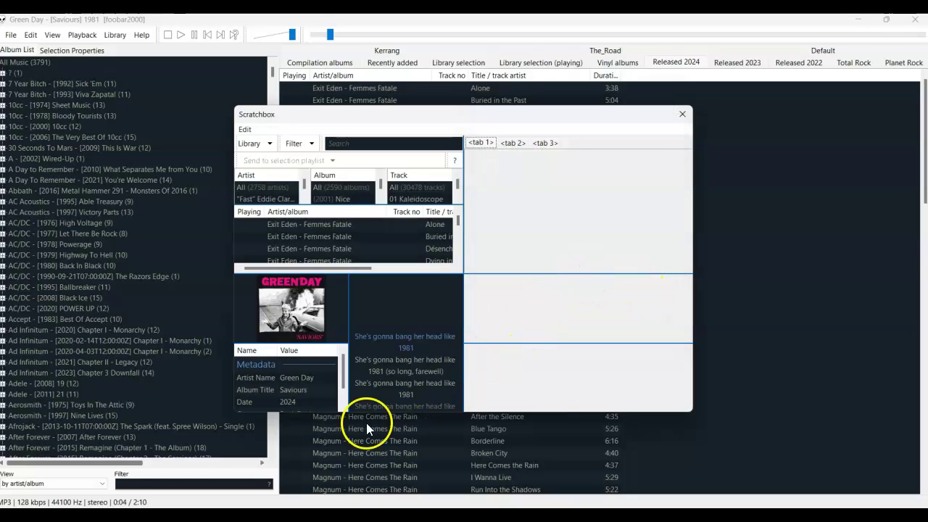
pyautogui.click(10, 493)
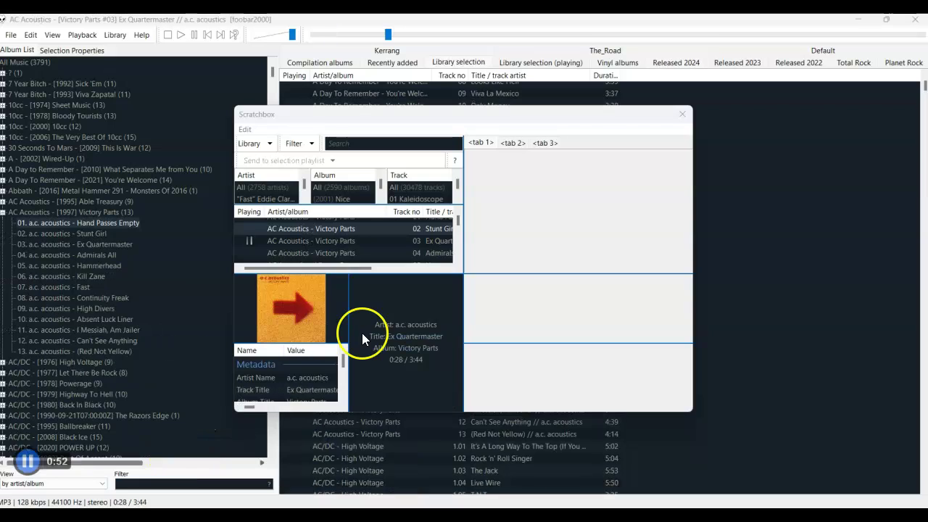
# Put Selection Properties in tab 1, hiding Metadata and Location so only General shows
pyautogui.rightClick(488, 156)
pyautogui.click(495, 166)
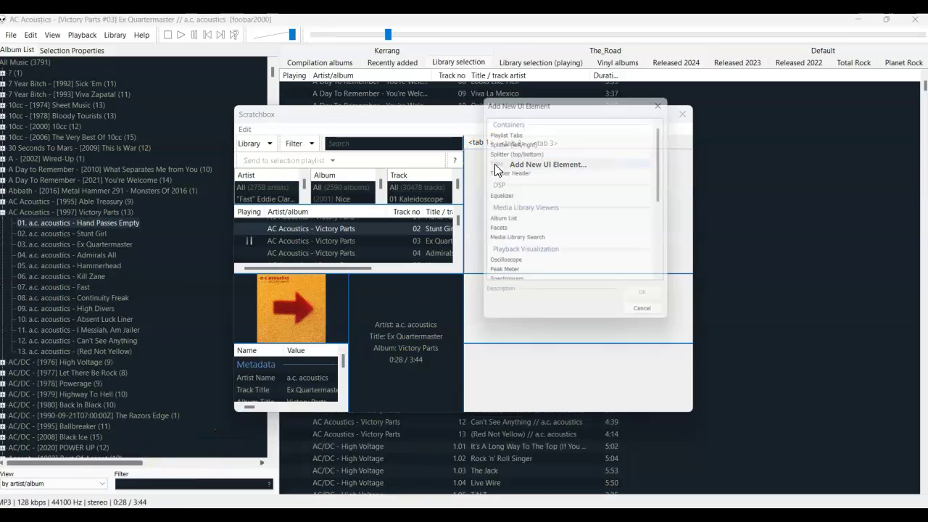
pyautogui.scroll(-3, 545, 201)
pyautogui.scroll(-3, 540, 224)
pyautogui.click(537, 259)
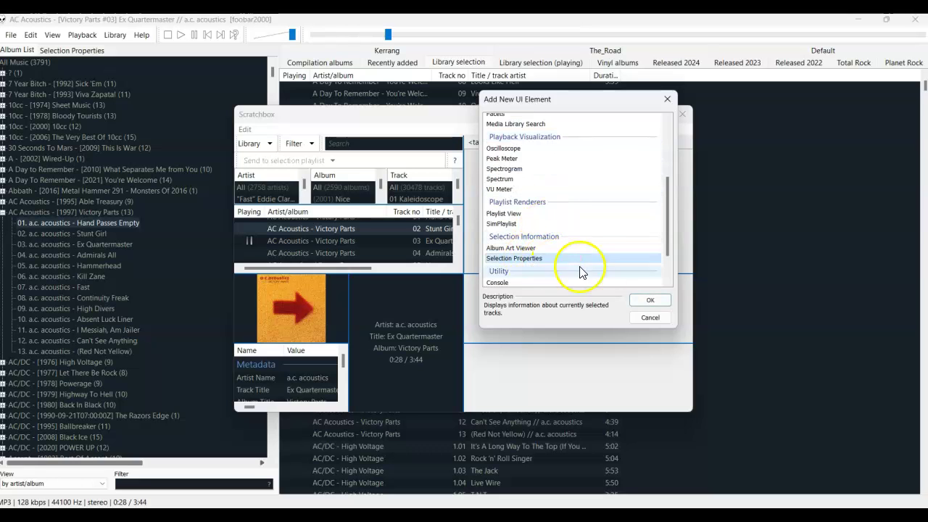
pyautogui.click(649, 301)
pyautogui.rightClick(512, 208)
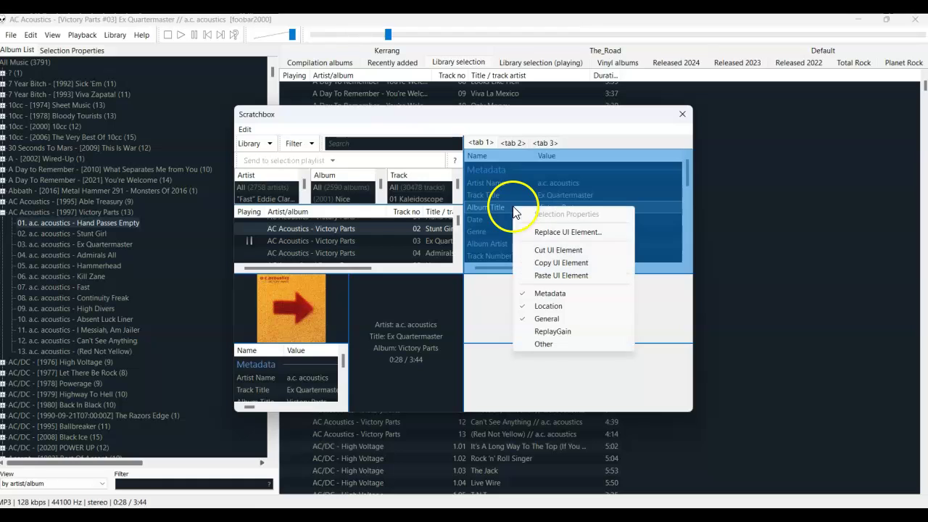
pyautogui.click(533, 294)
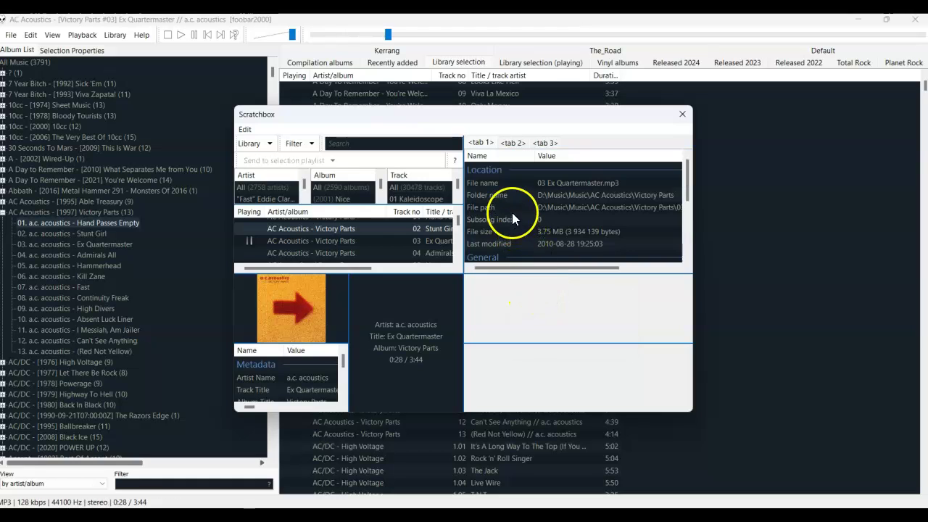
pyautogui.rightClick(512, 216)
pyautogui.click(534, 312)
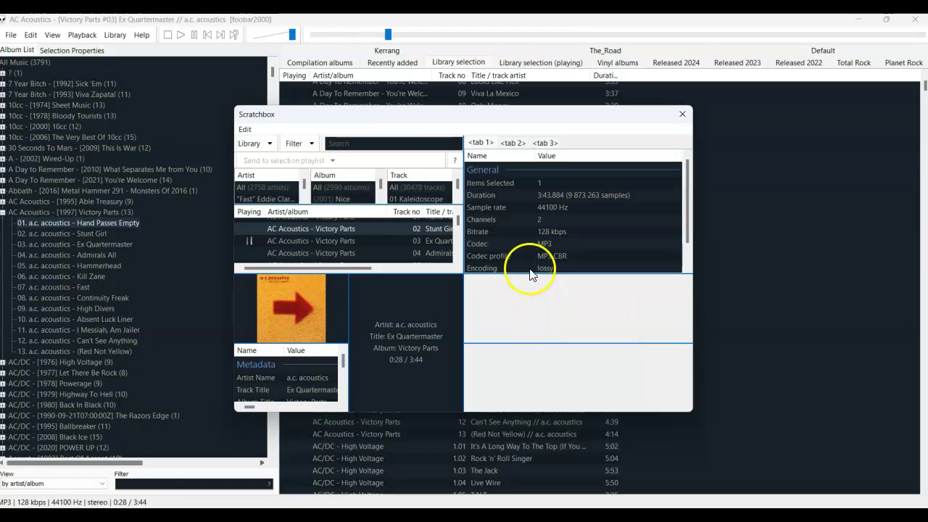
# Put Selection Properties in tab 2, hiding Metadata and General so only Location shows
pyautogui.click(514, 142)
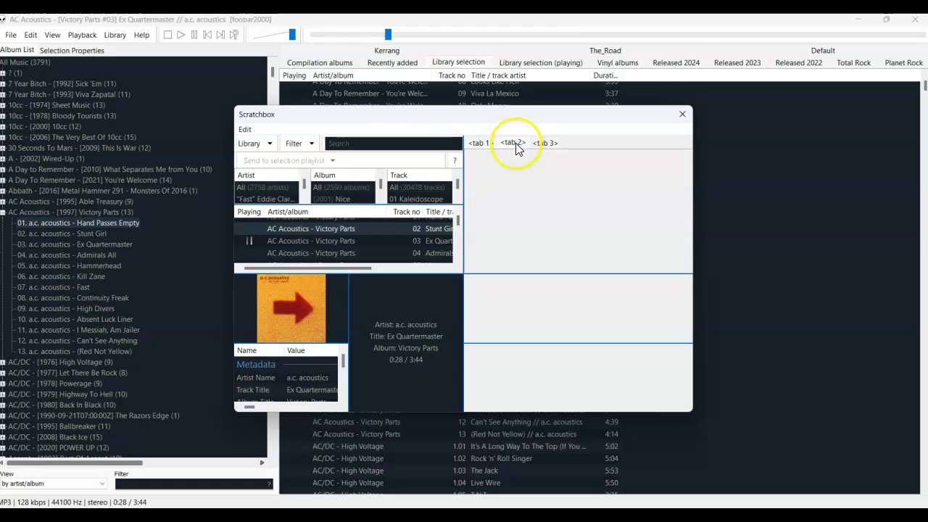
pyautogui.rightClick(504, 187)
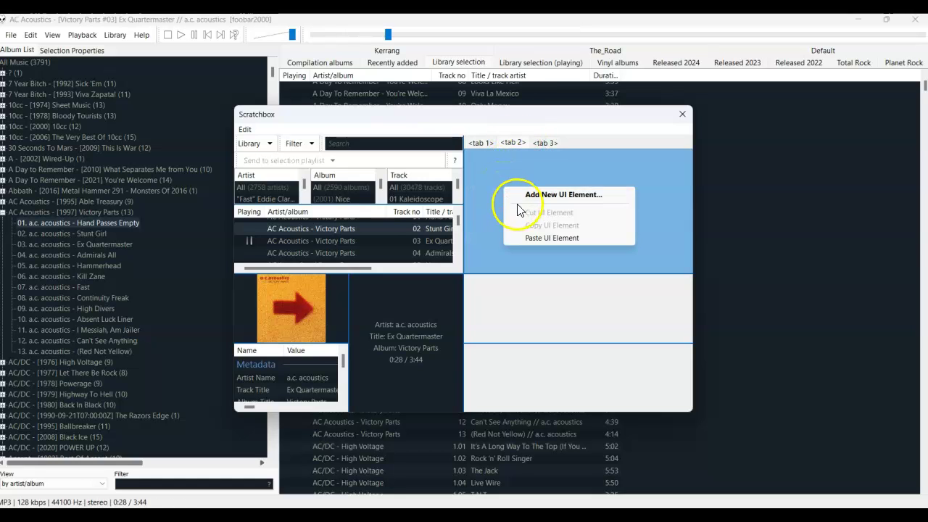
pyautogui.click(558, 195)
pyautogui.scroll(-5, 531, 224)
pyautogui.scroll(-1, 531, 232)
pyautogui.click(529, 215)
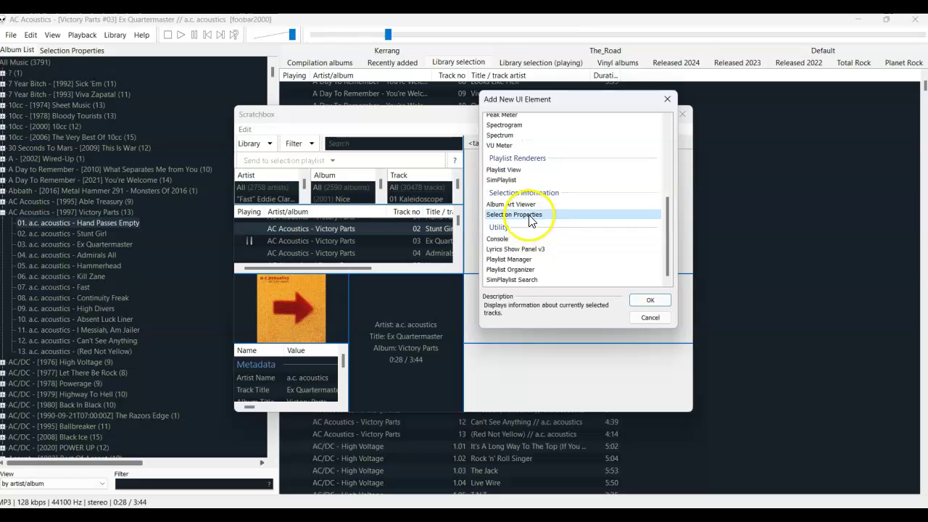
pyautogui.click(635, 300)
pyautogui.rightClick(523, 214)
pyautogui.click(554, 301)
pyautogui.rightClick(511, 214)
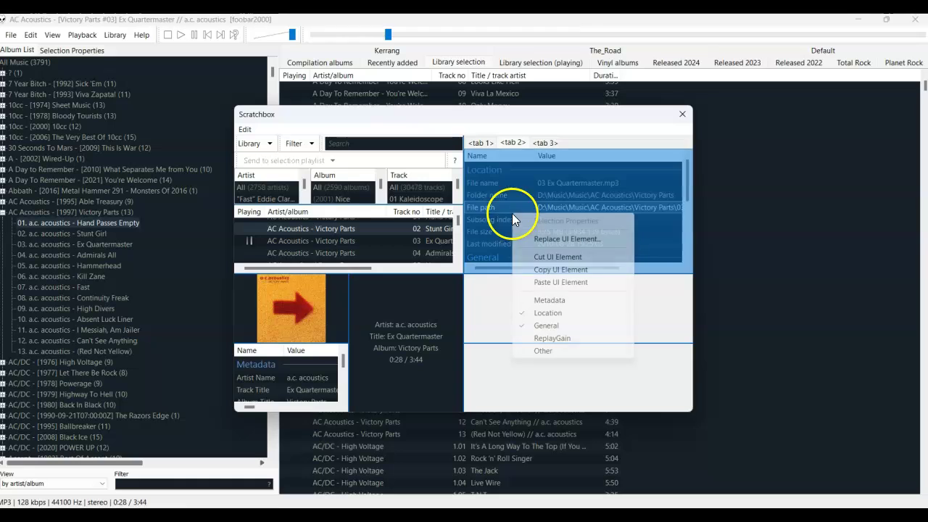
pyautogui.click(530, 327)
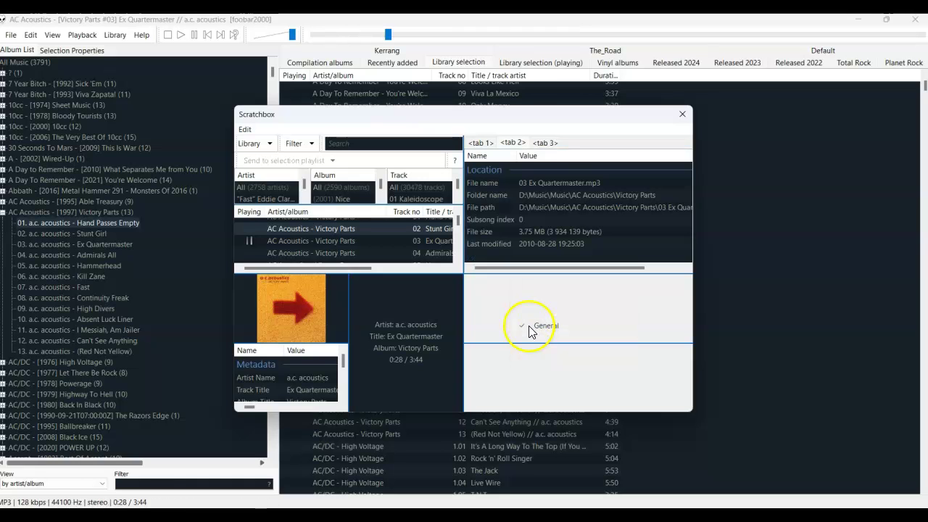
# Remove the unused third tab
pyautogui.click(545, 143)
pyautogui.rightClick(547, 147)
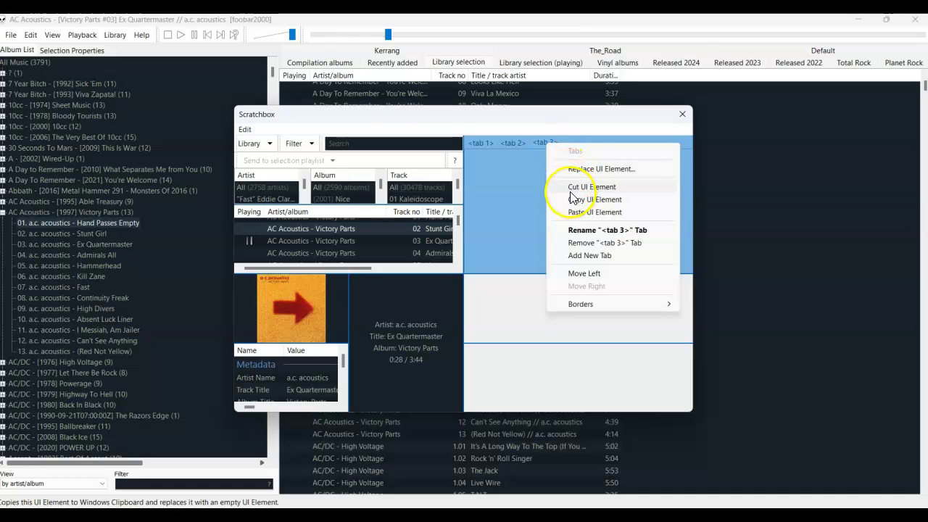
pyautogui.click(571, 244)
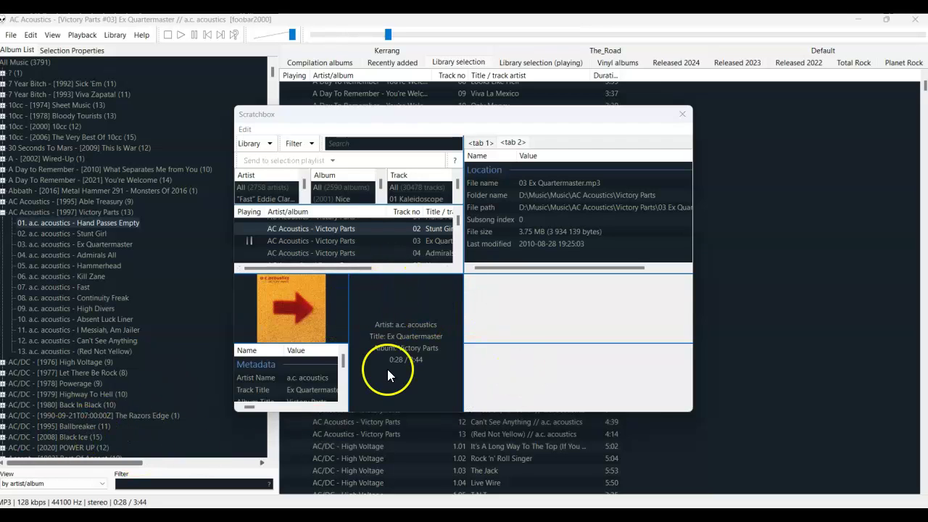
# Add a Playlist Manager element to the empty panel below the property tabs
pyautogui.rightClick(531, 306)
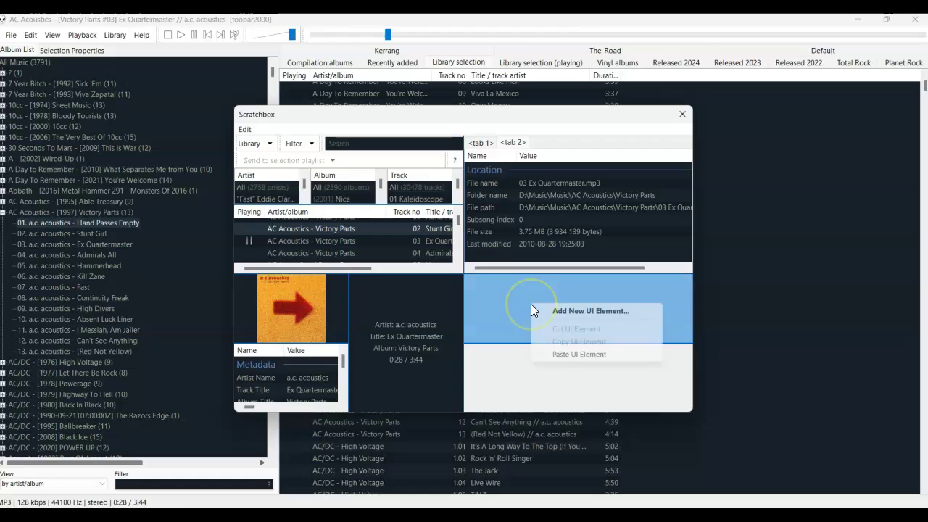
pyautogui.click(550, 310)
pyautogui.scroll(-3, 545, 319)
pyautogui.scroll(-3, 536, 335)
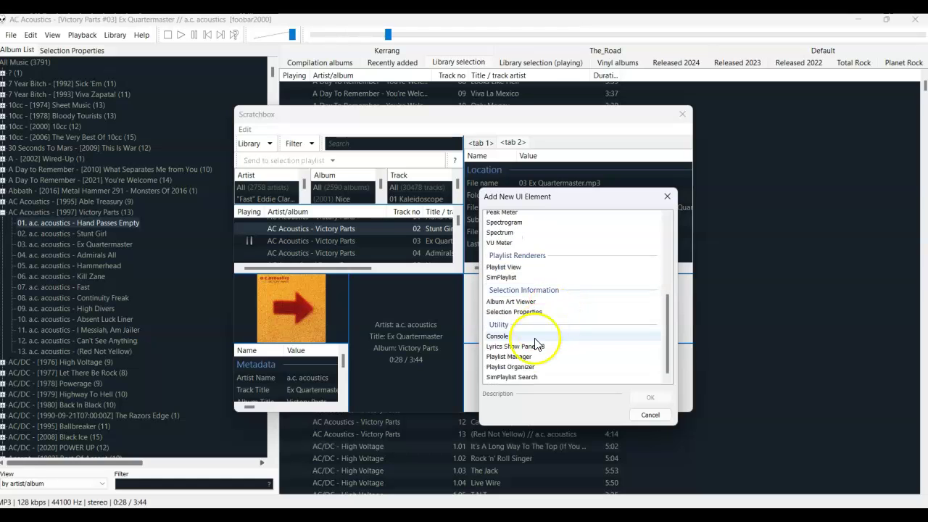
pyautogui.click(580, 356)
pyautogui.click(642, 398)
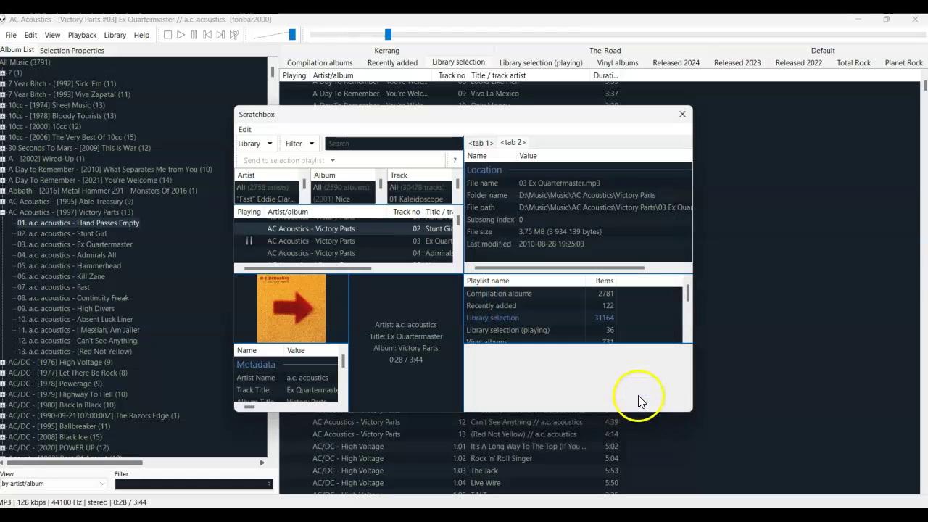
# Add a Spectrogram visualisation to the bottom empty panel
pyautogui.rightClick(537, 370)
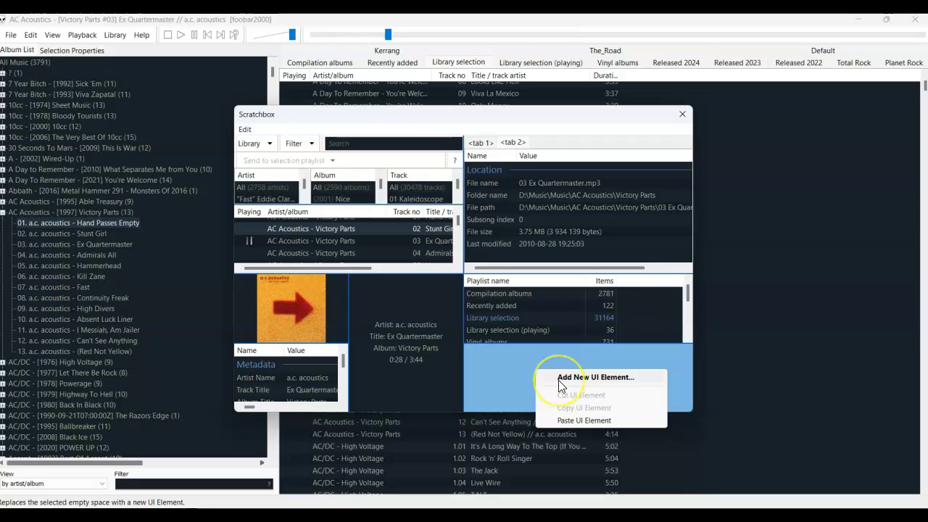
pyautogui.click(560, 382)
pyautogui.scroll(-6, 547, 385)
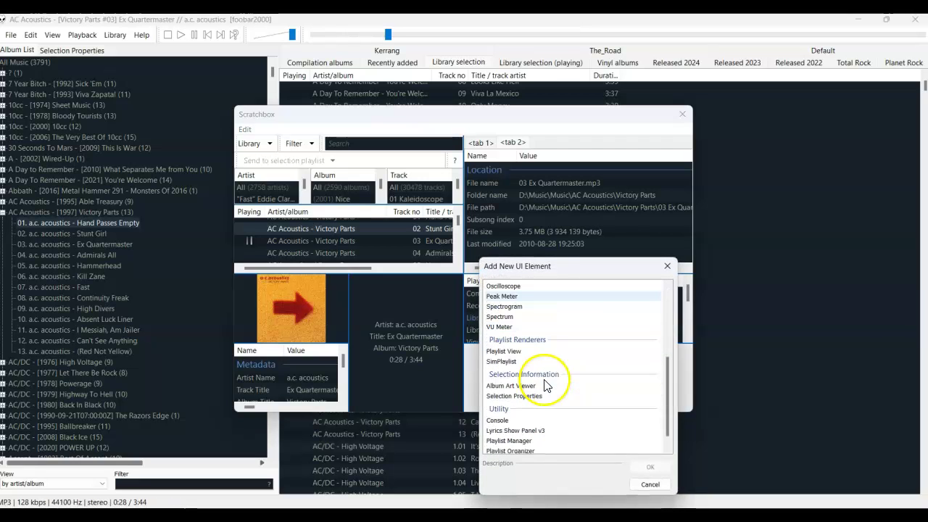
pyautogui.click(542, 307)
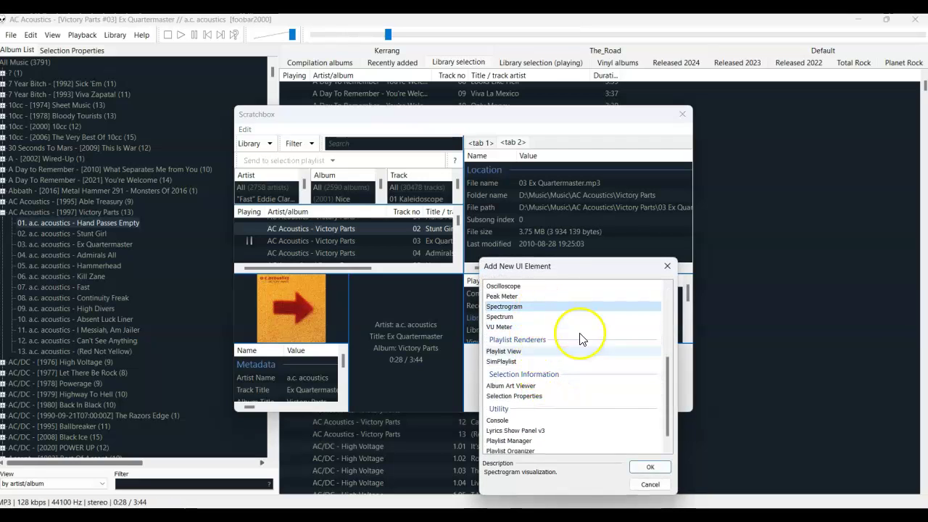
pyautogui.click(651, 467)
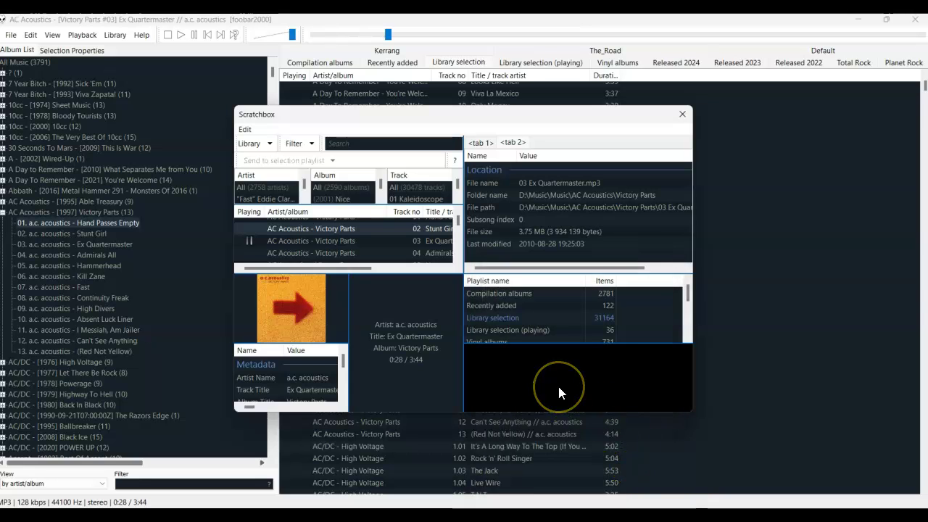
# Rename the first tab to General
pyautogui.click(482, 143)
pyautogui.rightClick(484, 148)
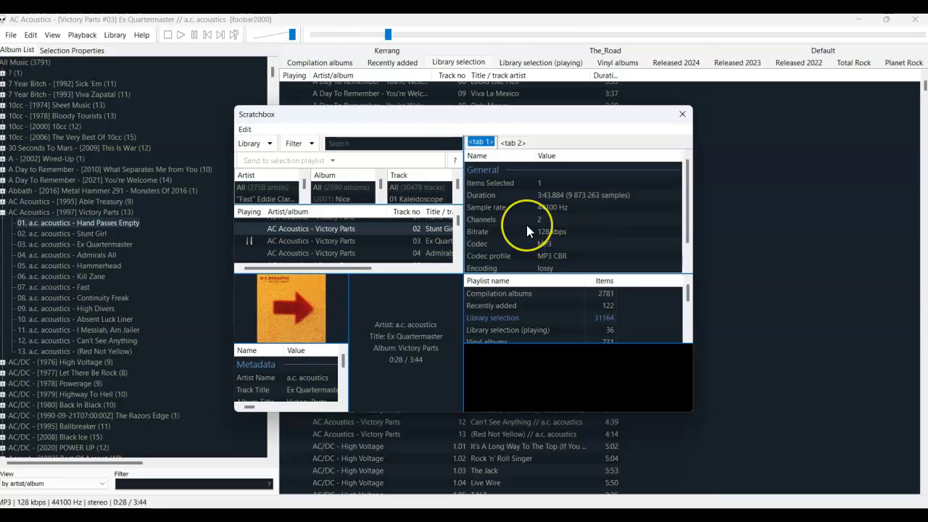
pyautogui.write('Gener')
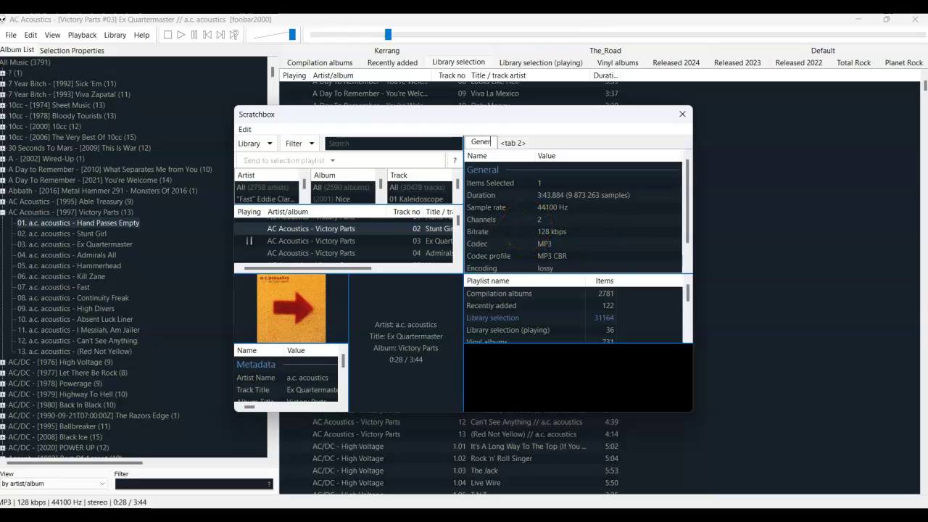
# Rename the second tab to Location
pyautogui.click(516, 144)
pyautogui.rightClick(516, 143)
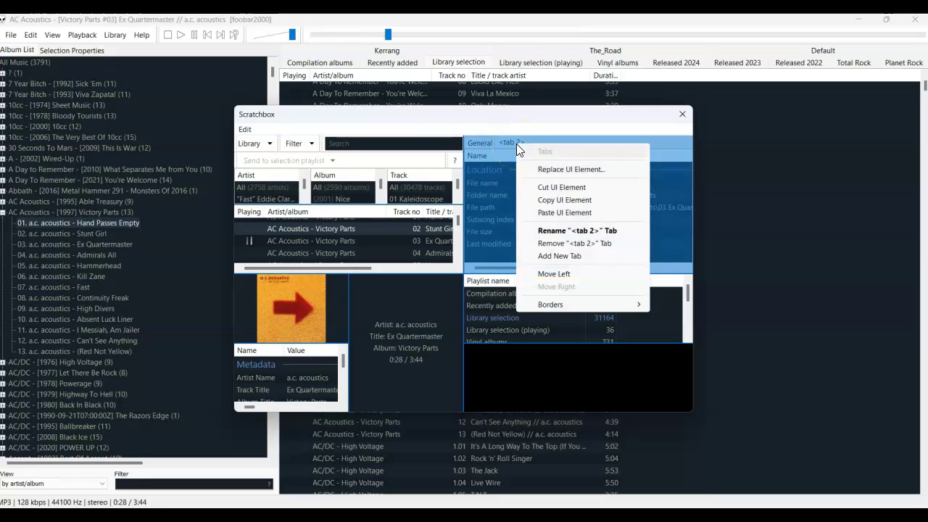
pyautogui.click(533, 231)
pyautogui.write('Loca')
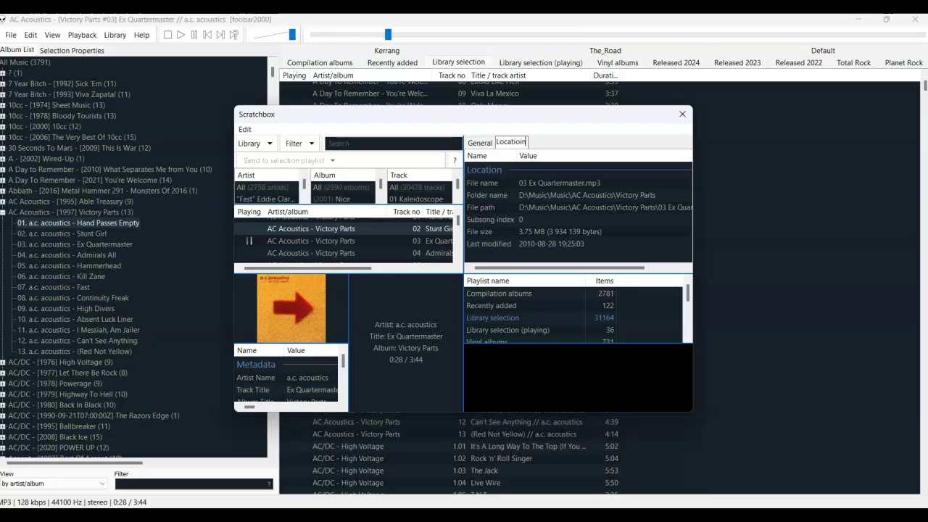
pyautogui.write('tion')
pyautogui.press('Return')
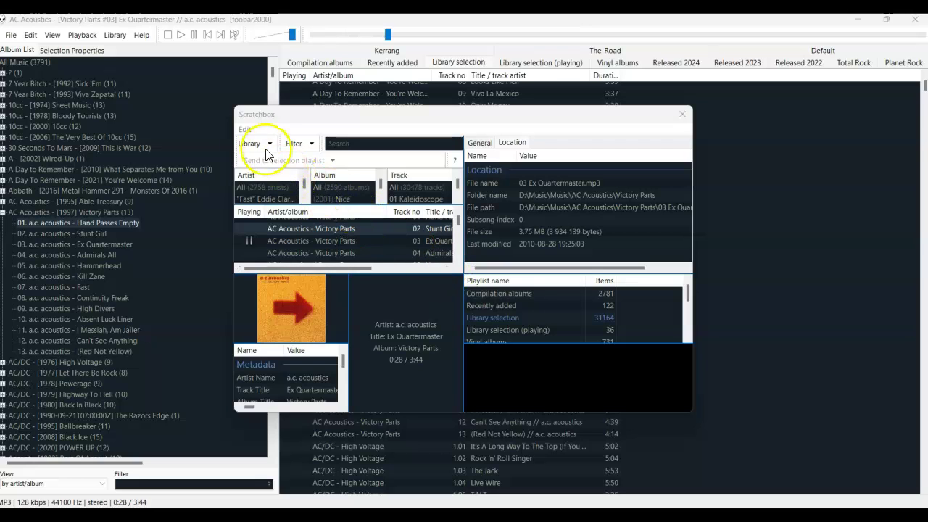
# Apply the Scratchbox layout to the main window, confirming the overwrite, then close the Scratchbox
pyautogui.click(245, 129)
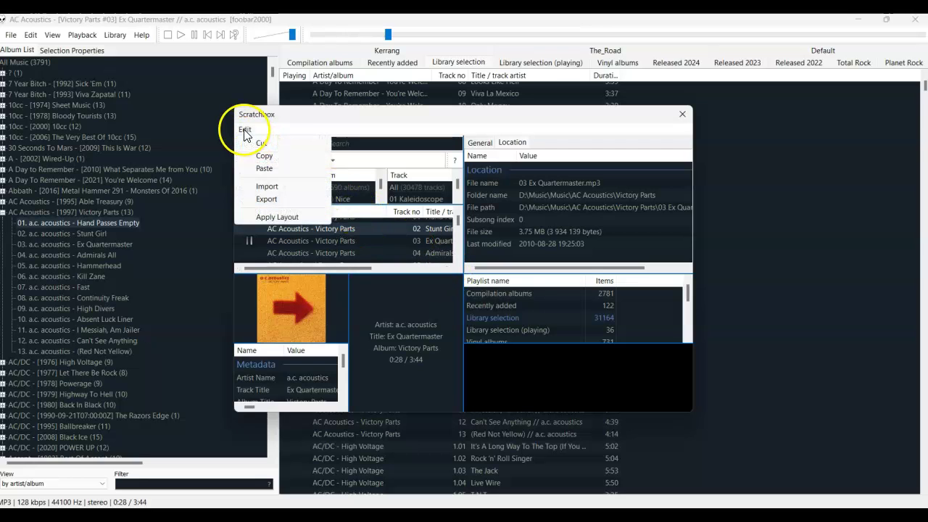
pyautogui.click(282, 217)
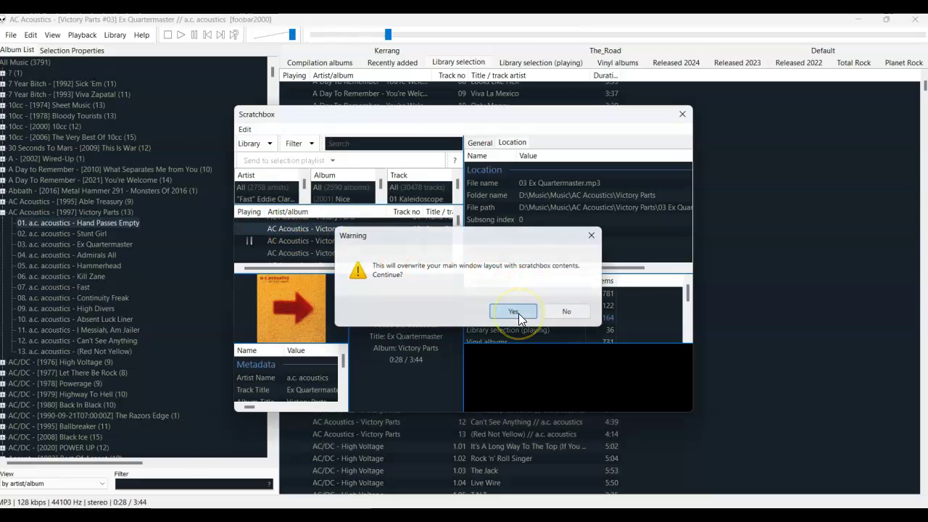
pyautogui.click(516, 311)
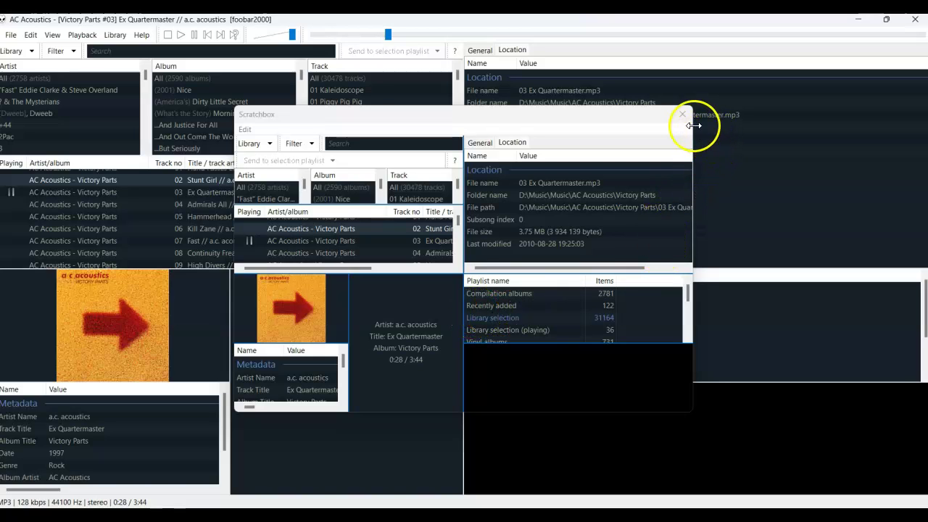
pyautogui.click(681, 115)
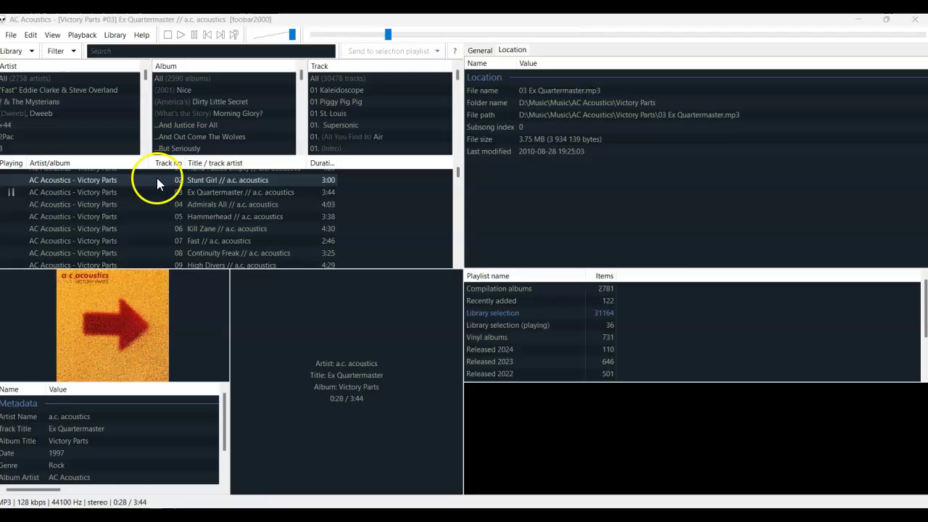
# Export the theme with all sections from Default User Interface preferences as 'video', then close Preferences
pyautogui.click(10, 36)
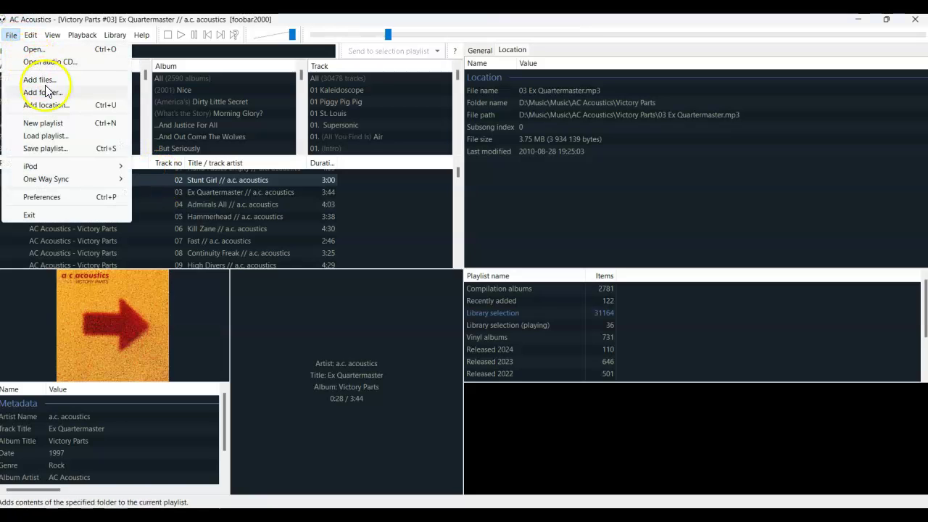
pyautogui.click(53, 198)
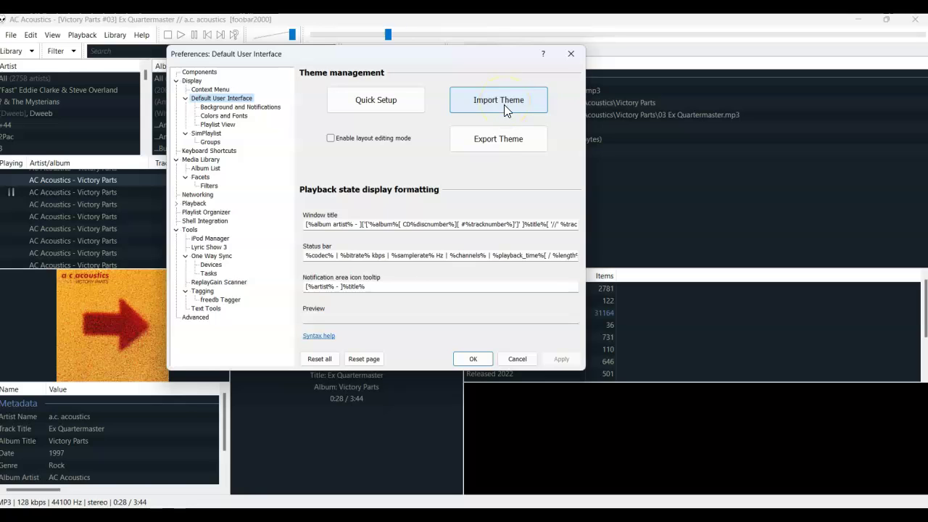
pyautogui.click(492, 143)
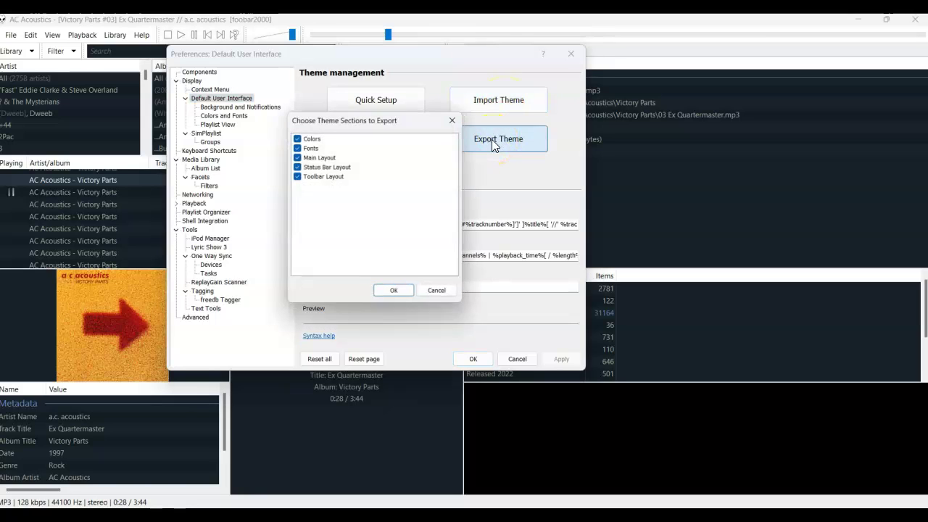
pyautogui.click(393, 292)
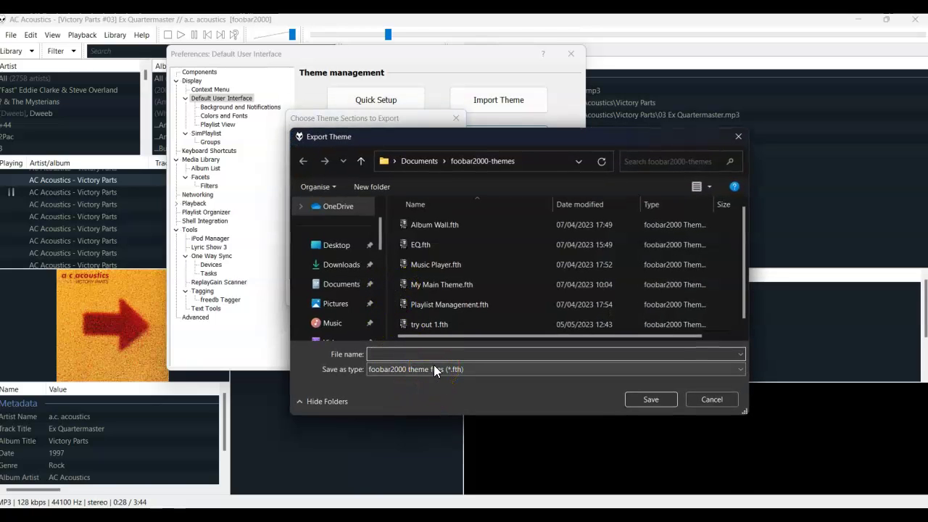
pyautogui.write('video')
pyautogui.click(652, 401)
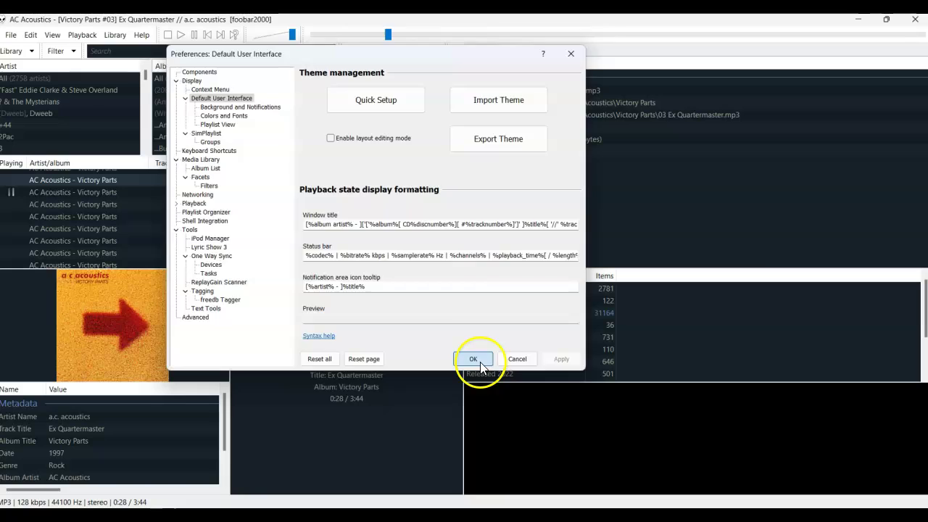
pyautogui.click(474, 358)
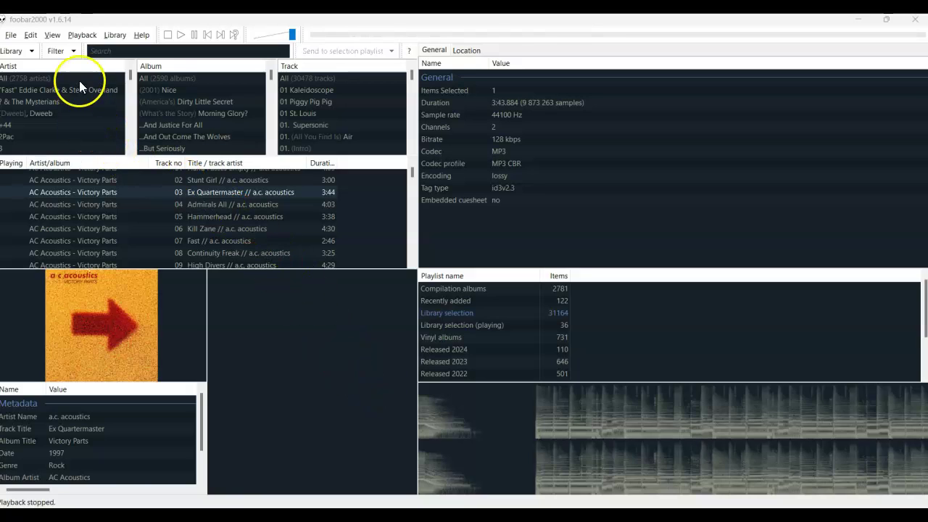
# Enable layout editing mode and drag the vertical splitter right to narrow the properties column
pyautogui.click(53, 38)
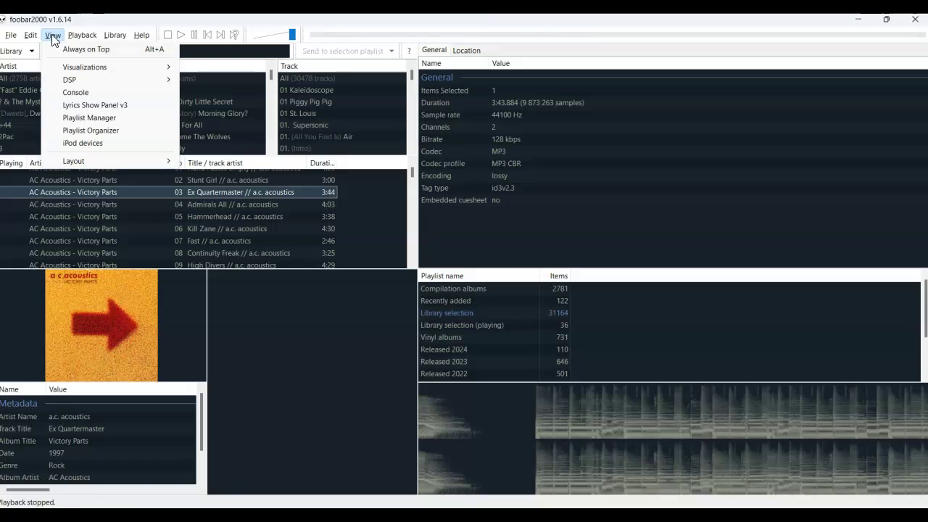
pyautogui.moveTo(78, 161)
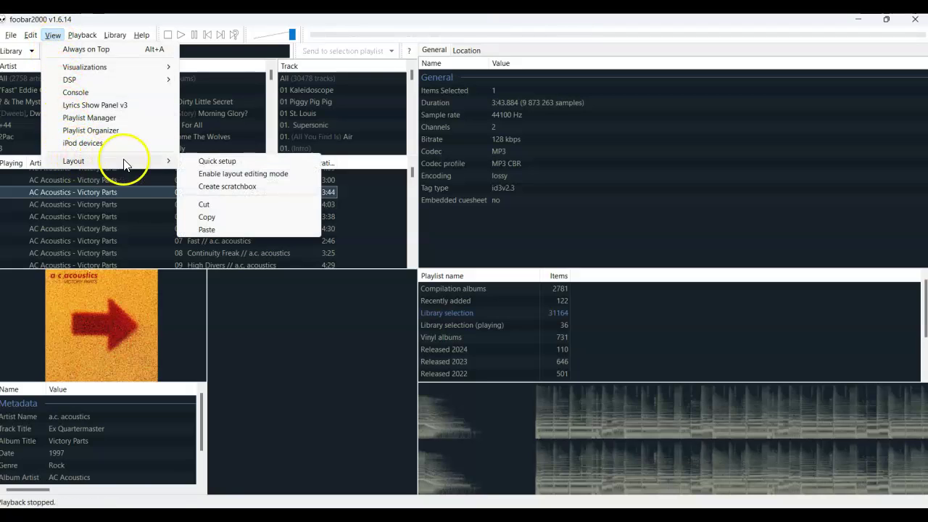
pyautogui.click(207, 177)
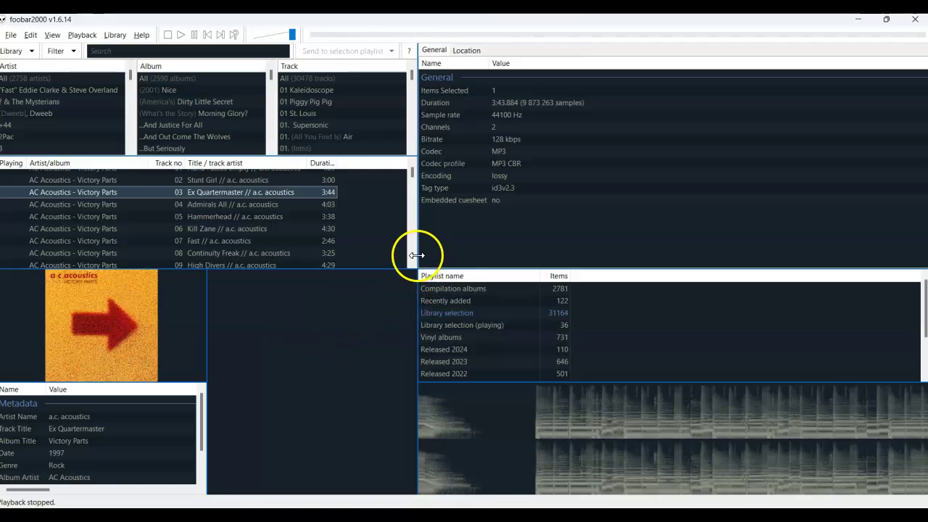
pyautogui.moveTo(417, 256); pyautogui.dragTo(647, 275)
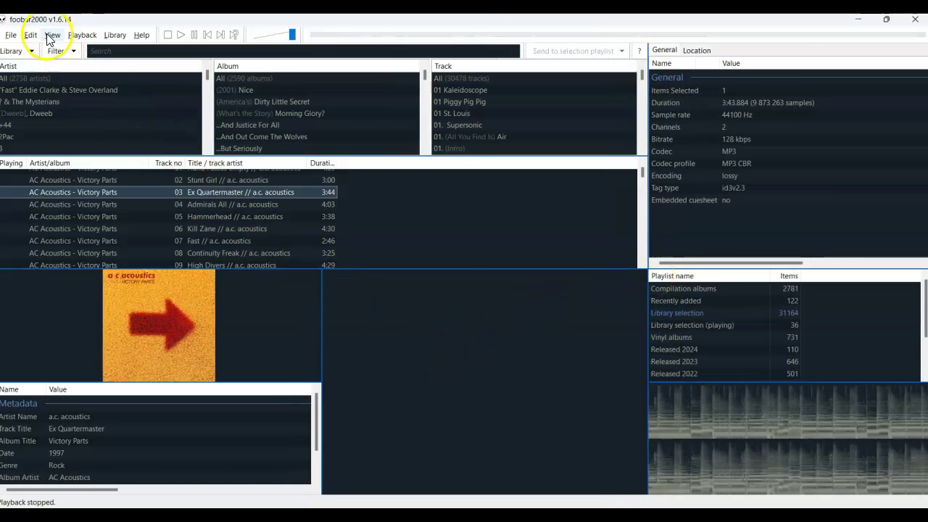
# Export the theme again with all sections, overwriting video.fth, and close Preferences
pyautogui.click(11, 35)
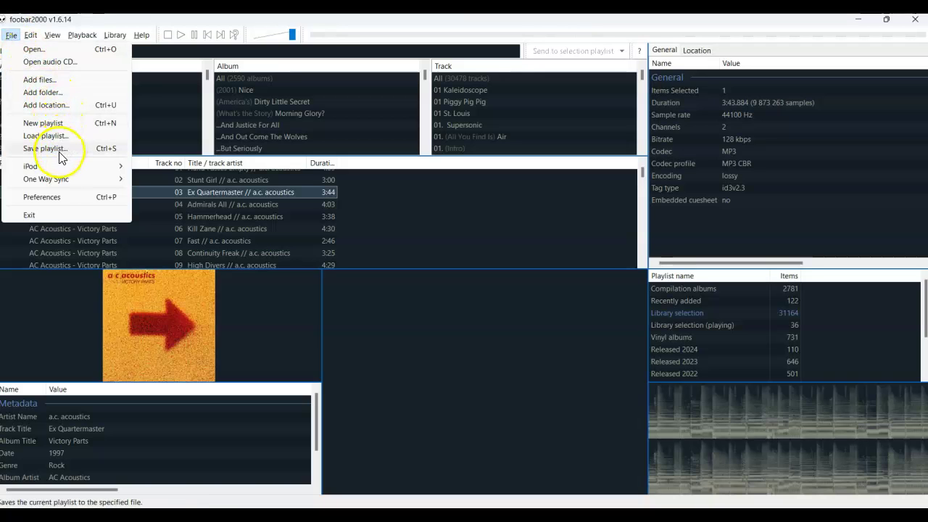
pyautogui.click(55, 199)
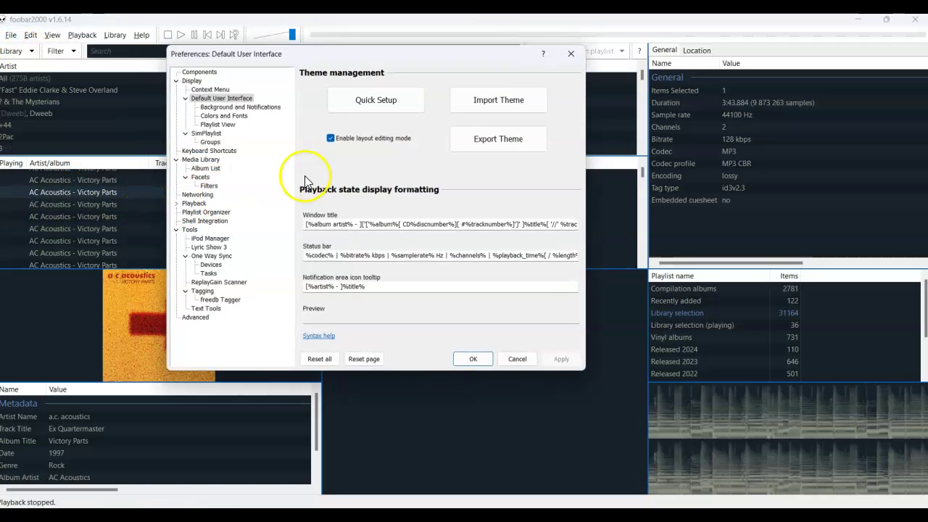
pyautogui.click(513, 150)
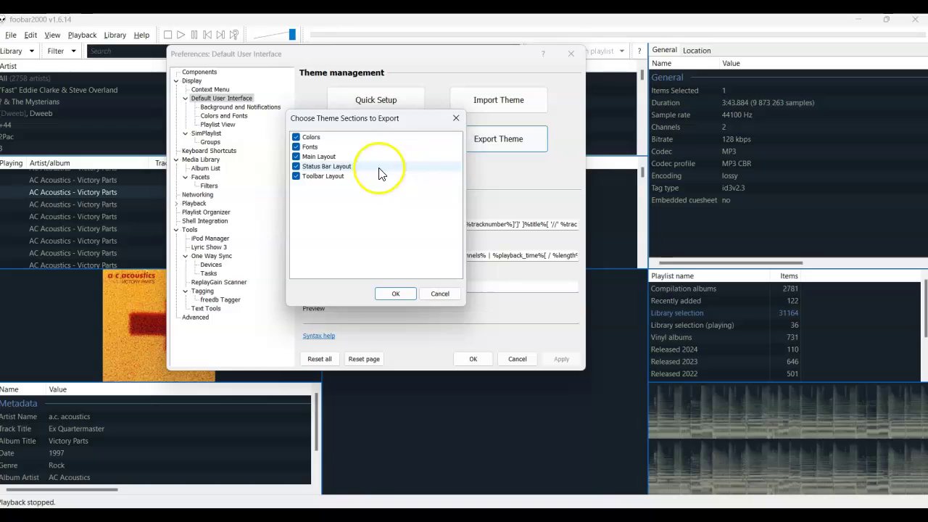
pyautogui.click(394, 296)
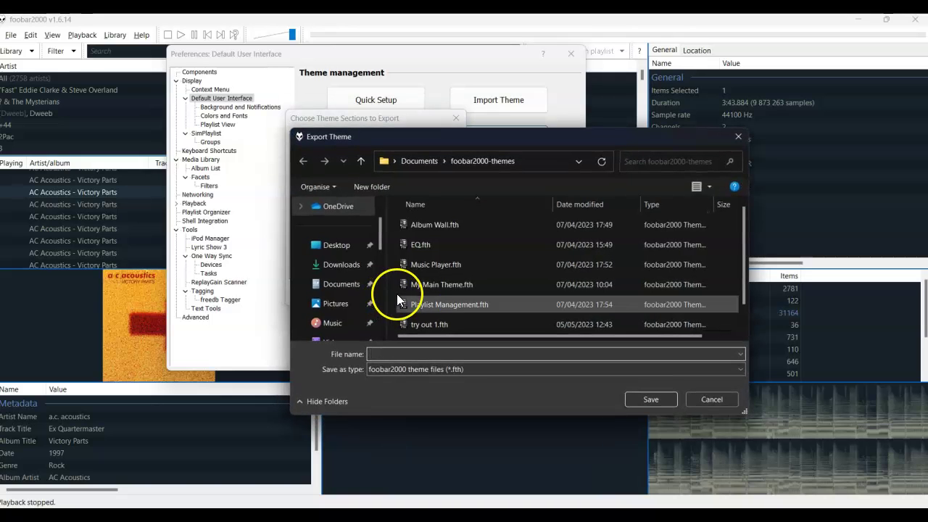
pyautogui.scroll(-1, 429, 319)
pyautogui.click(427, 321)
pyautogui.click(644, 402)
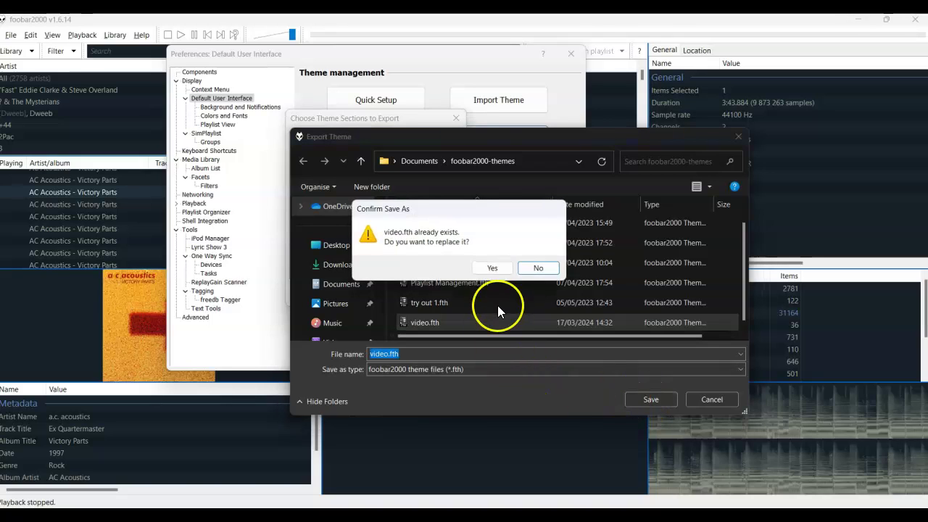
pyautogui.click(492, 270)
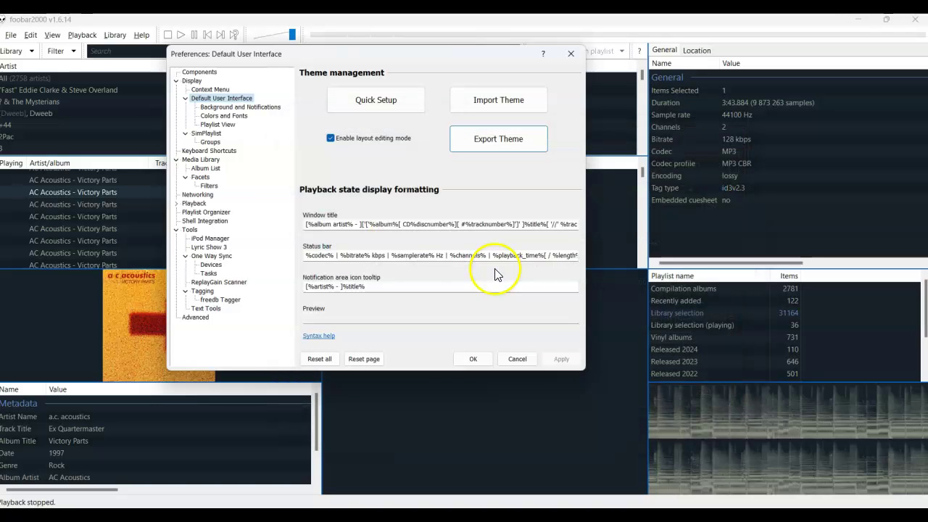
pyautogui.click(473, 360)
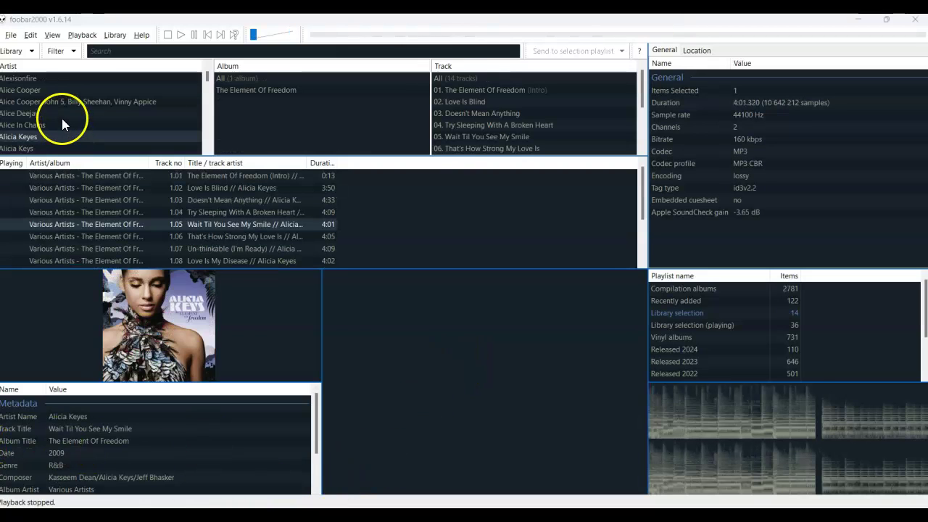
# Select Alison Moyet in the Artist facet and play track 1.02 All Cried Out
pyautogui.scroll(-2, 62, 118)
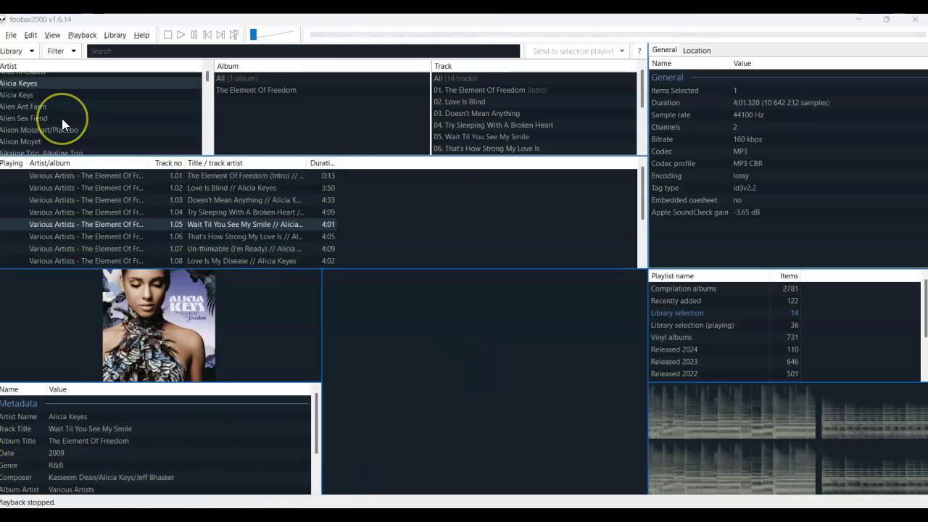
pyautogui.click(39, 90)
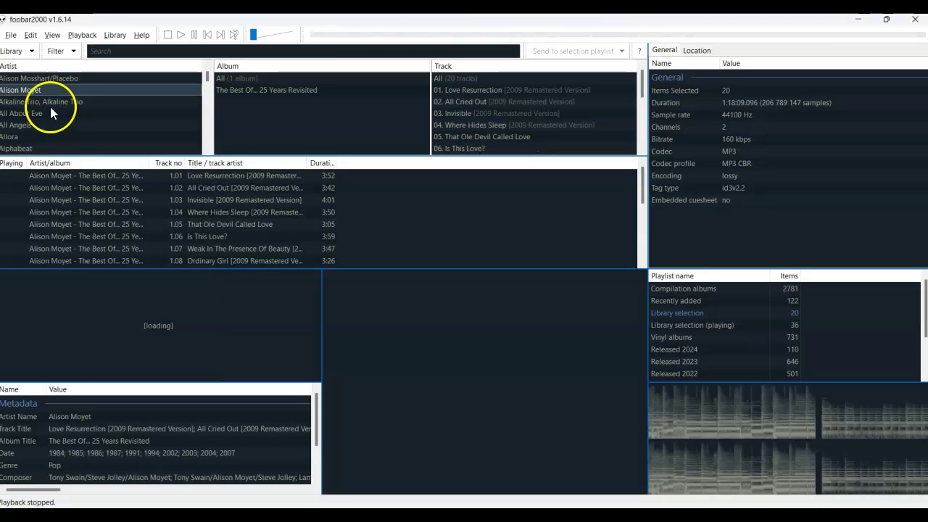
pyautogui.doubleClick(59, 185)
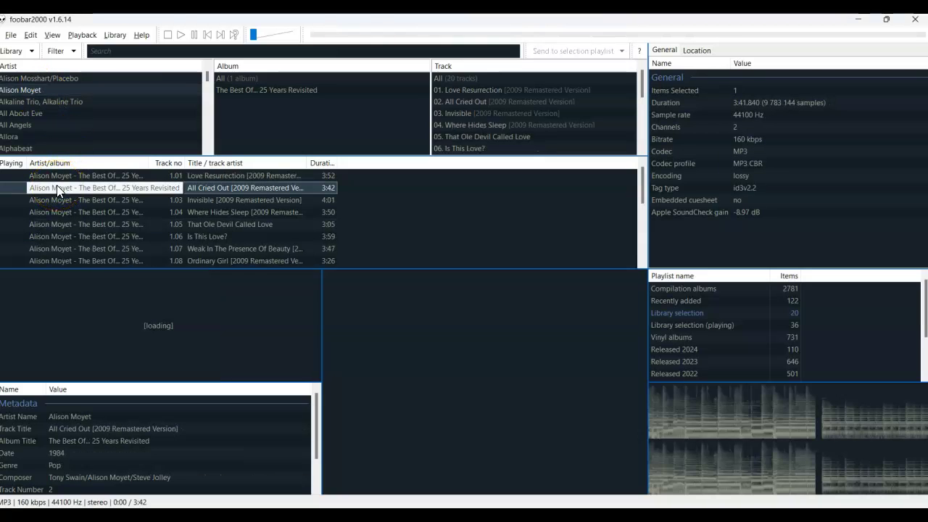